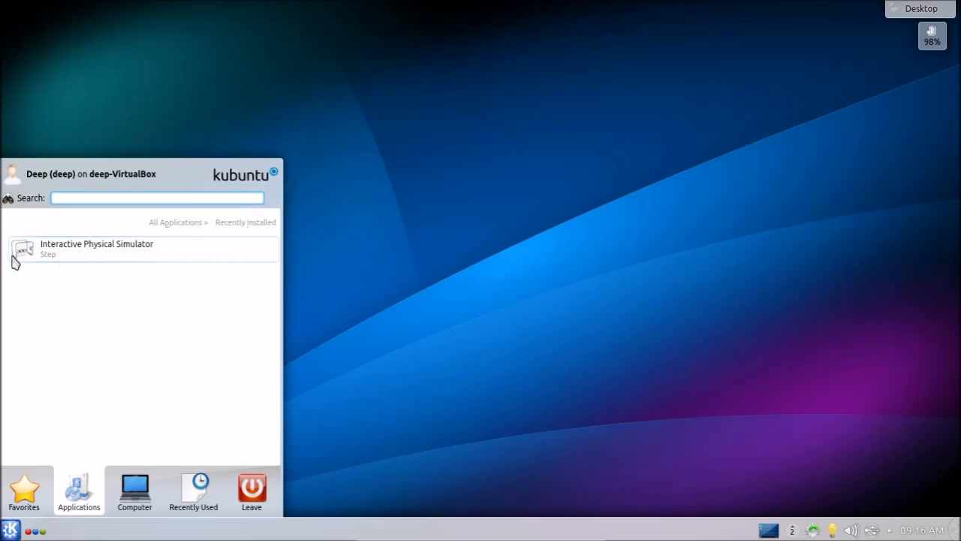
Search the application launcher for "ubu" and open Ubuntu Software Centre.
click(501, 202)
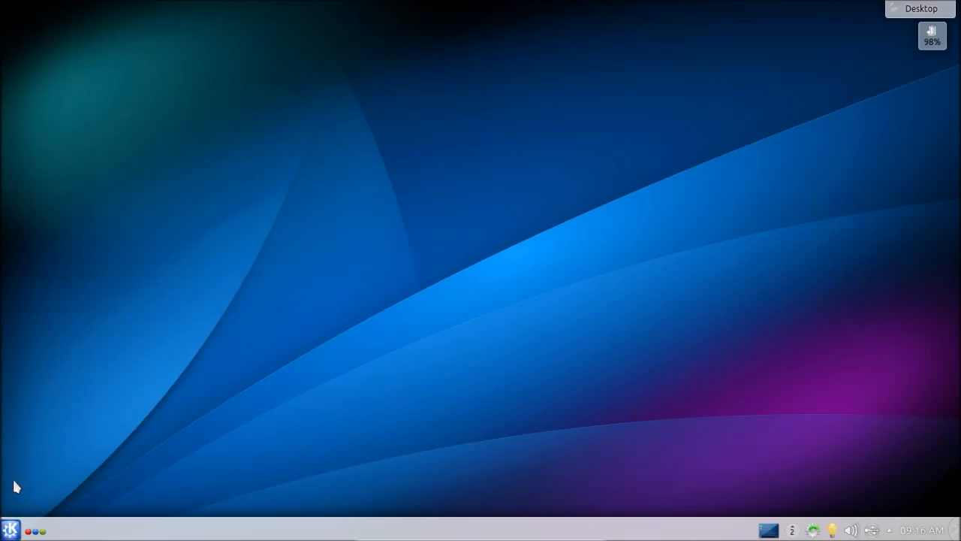
click(9, 527)
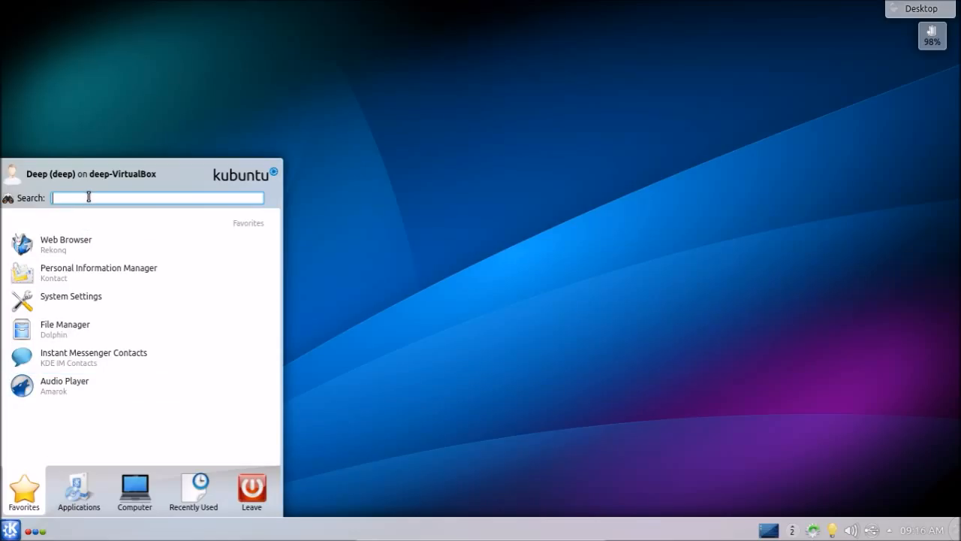
text(ubu)
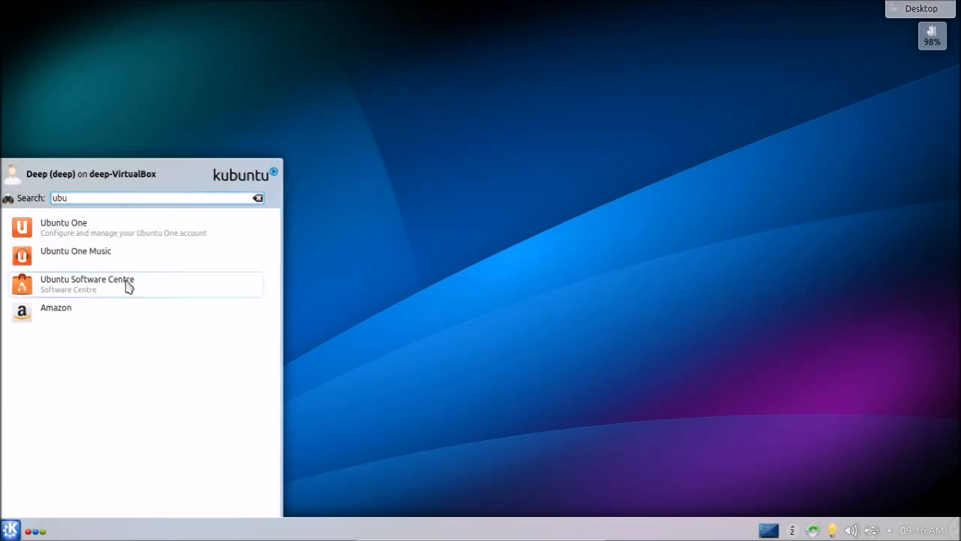
click(129, 283)
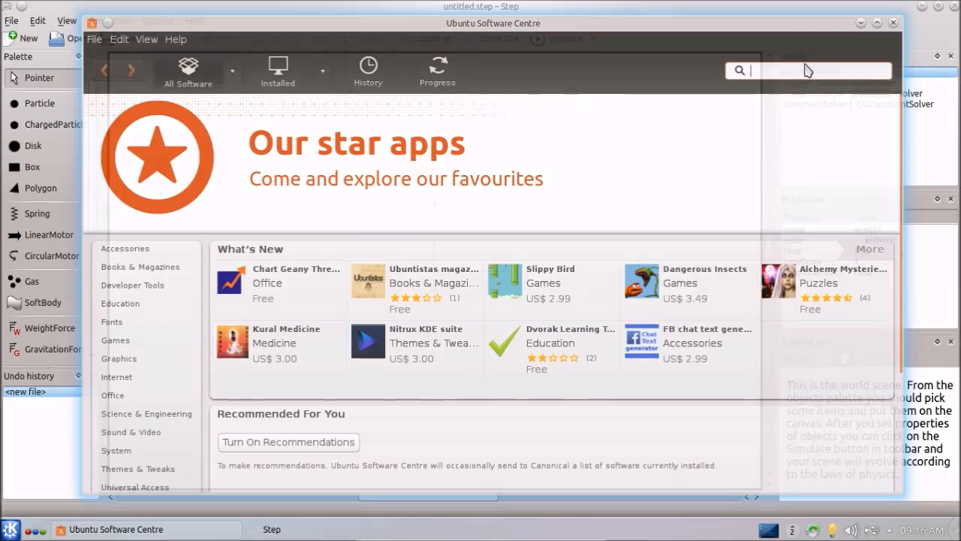
Search the software catalogue for "step", view the details page of the Step physics simulator, and close Ubuntu Software Centre.
text(step)
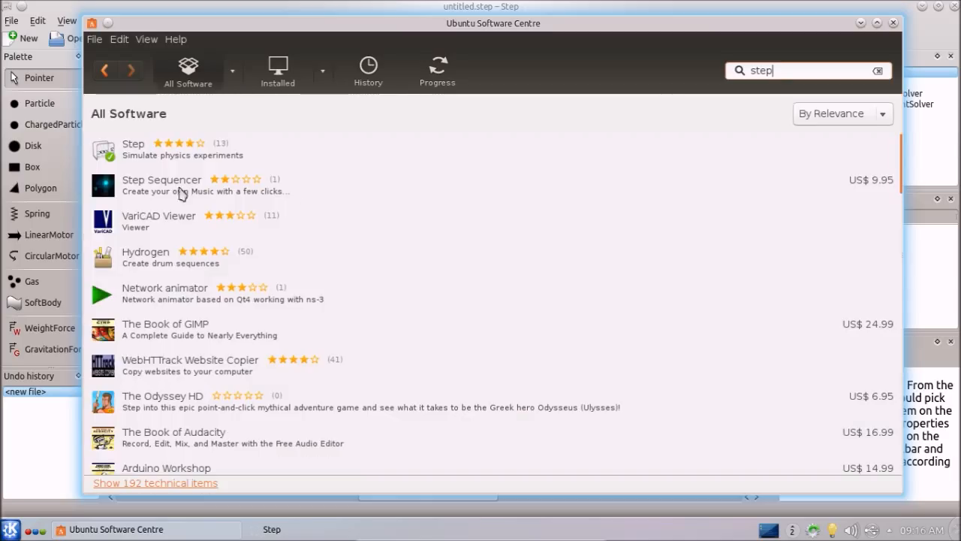
click(396, 150)
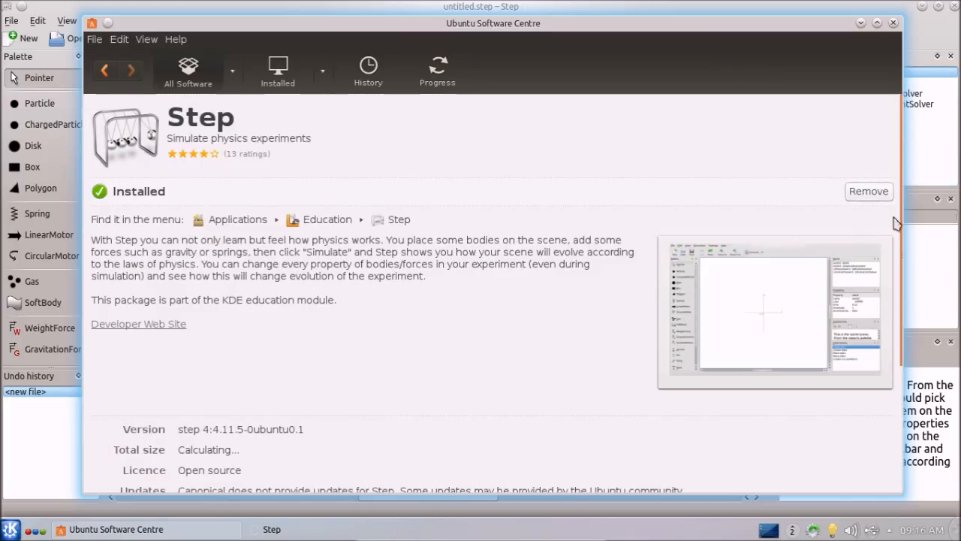
click(894, 22)
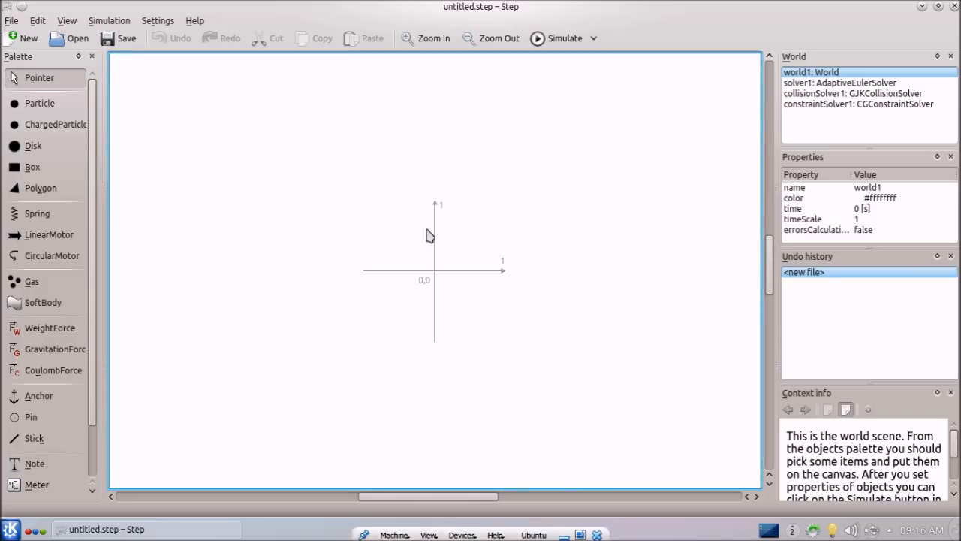
Dock the Undo history below the Palette.
drag(826, 260, 8, 458)
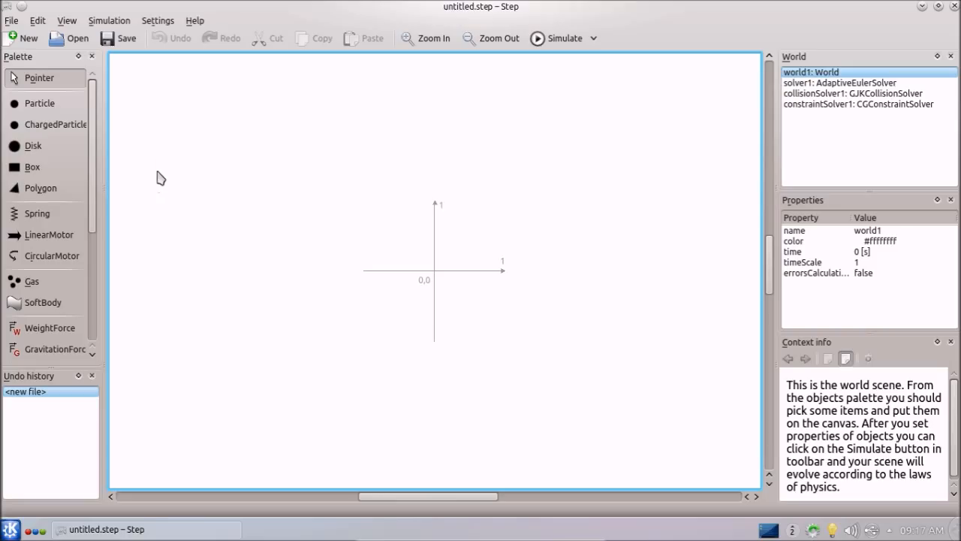
Create a particle at about (-0.08, 1.4) m, reposition it slightly higher, and give it a horizontal velocity of about 1.23 m/s.
click(42, 103)
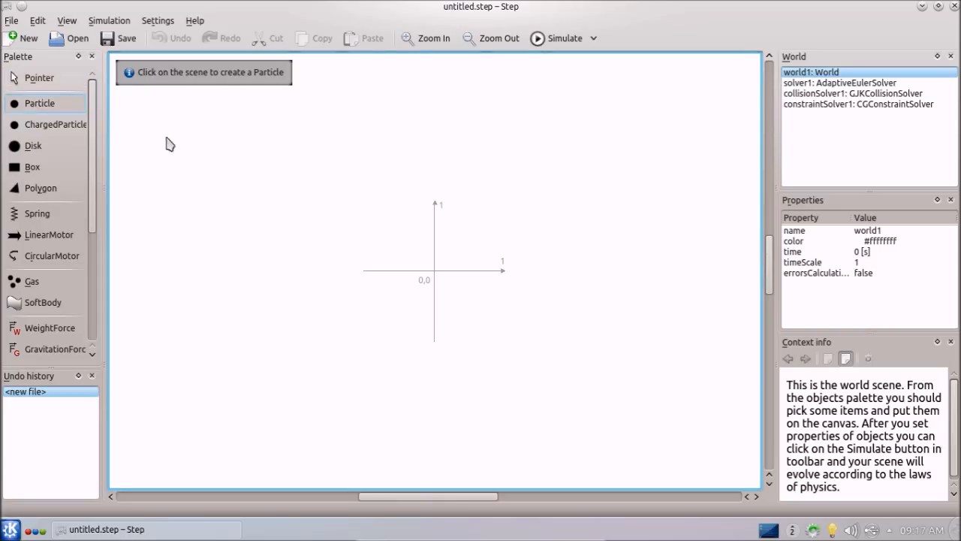
click(429, 172)
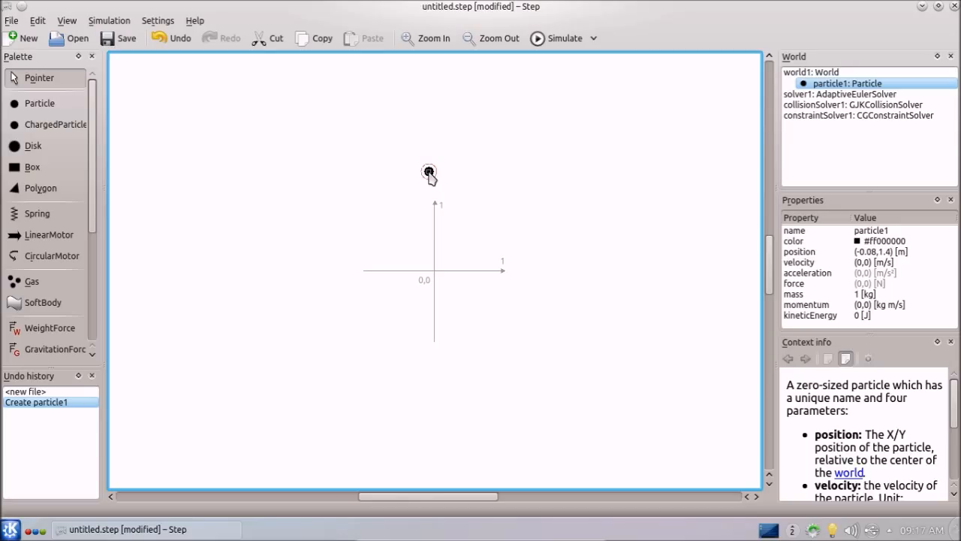
mouse_move(430, 173)
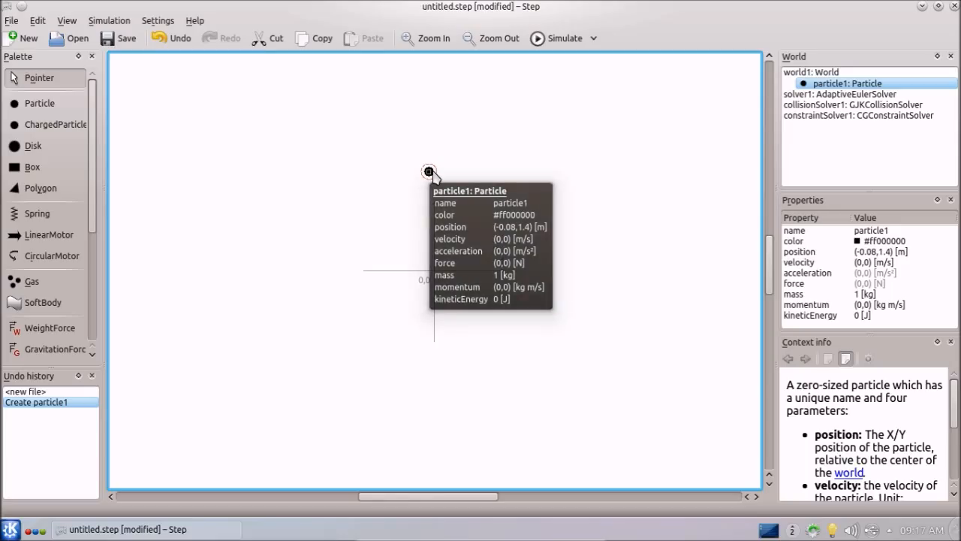
mouse_move(429, 171)
mouse_down()
mouse_move(521, 243)
mouse_move(578, 187)
mouse_move(367, 169)
mouse_move(360, 176)
mouse_move(375, 206)
mouse_move(429, 215)
mouse_move(473, 187)
mouse_move(445, 168)
mouse_up()
Simulate the moving particle for about 1.5 s, stop the simulation, and delete the particle.
click(549, 42)
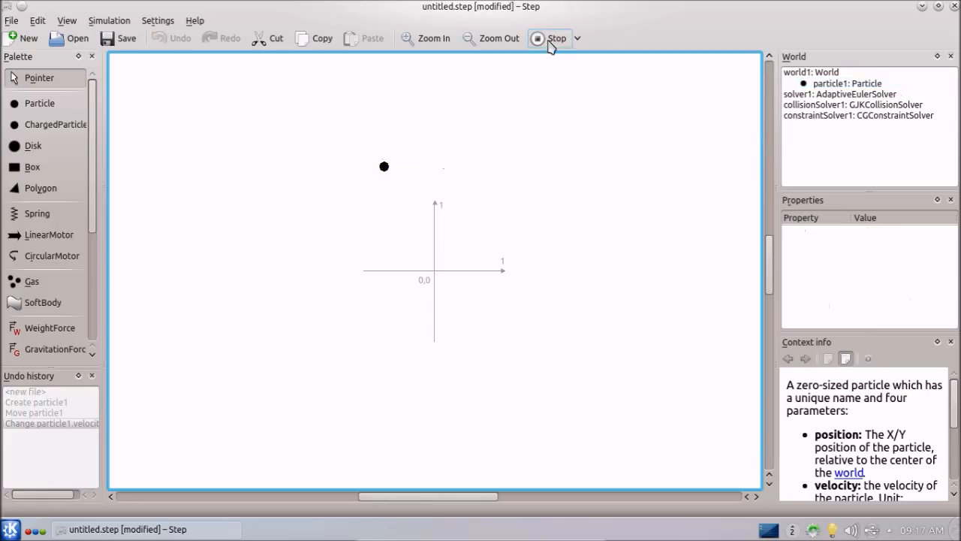
click(548, 42)
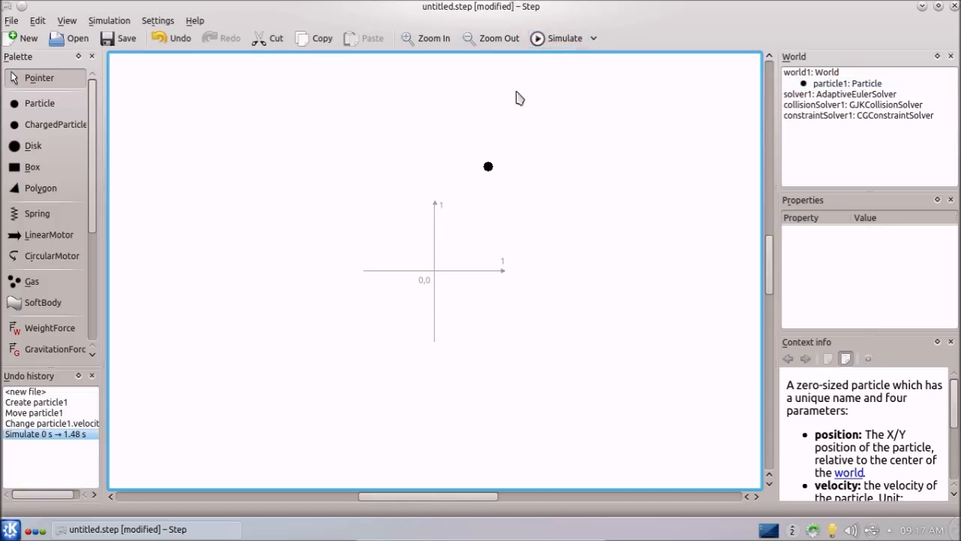
click(488, 166)
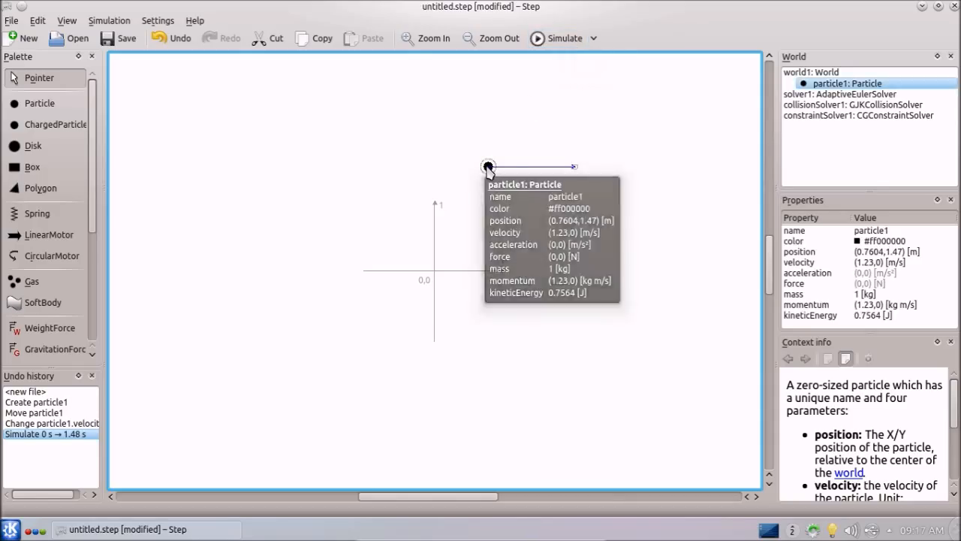
key(Delete)
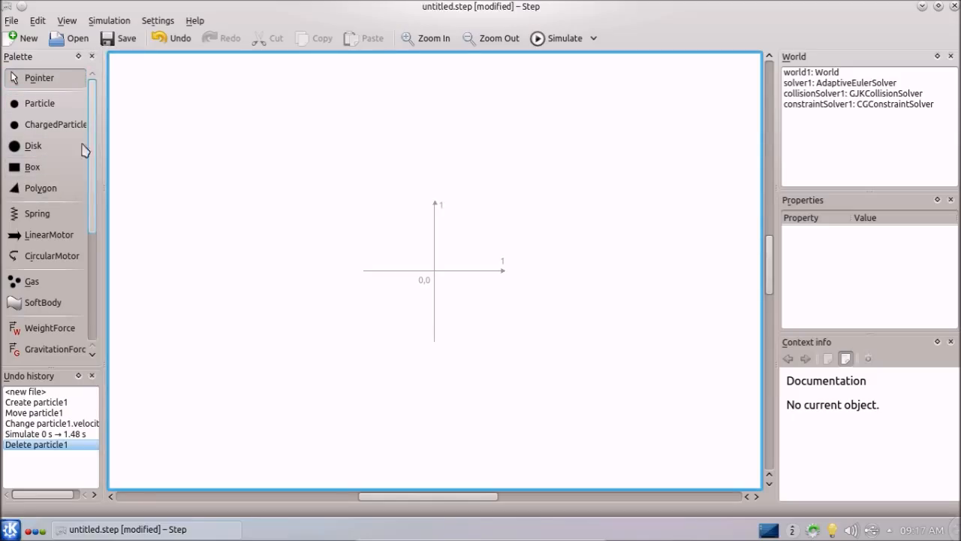
Create a disk at about (-2.72, 1.63) m and change its velocity, angular velocity and angle using its handles.
click(33, 148)
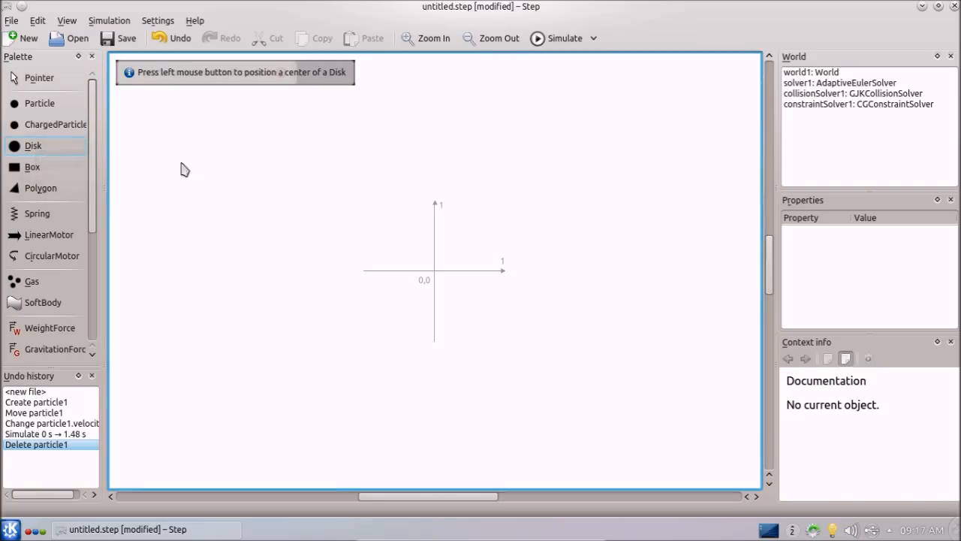
click(243, 156)
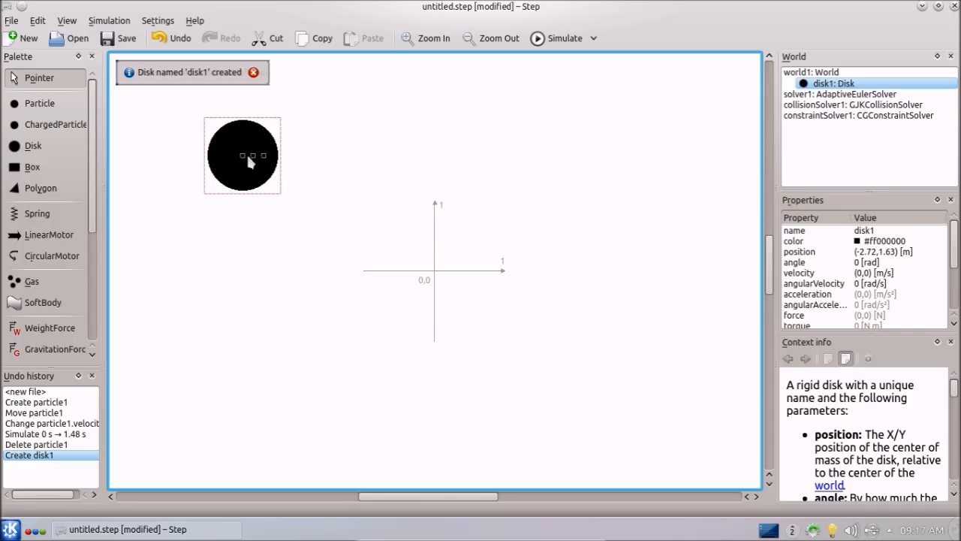
drag(242, 155, 250, 216)
drag(263, 162, 253, 142)
Replace the disk with a box at about (-0.99, 1.16) m, rotated and spinning at about -2.26 rad/s.
key(Delete)
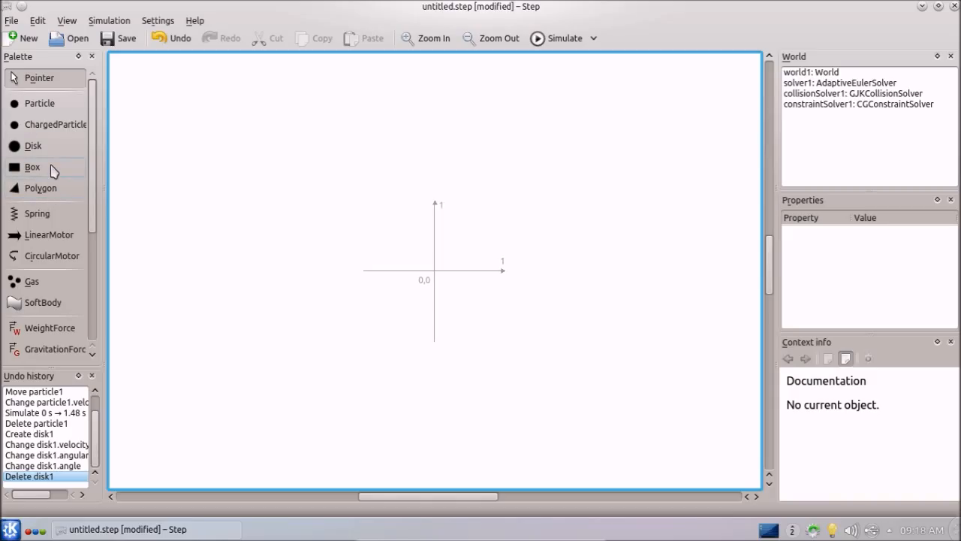
click(33, 166)
click(251, 140)
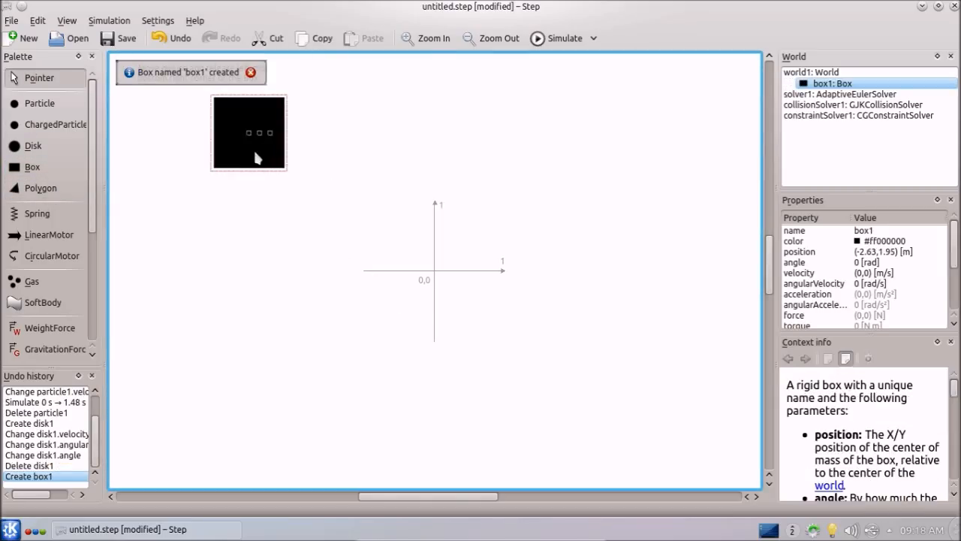
drag(256, 158, 374, 206)
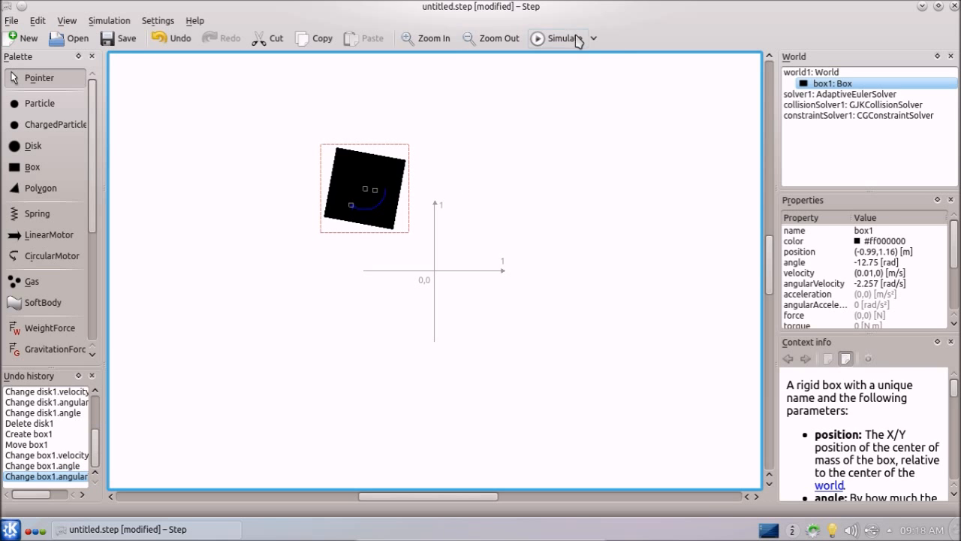
Simulate the spinning box for a few seconds, stop the simulation, and delete the box.
click(562, 39)
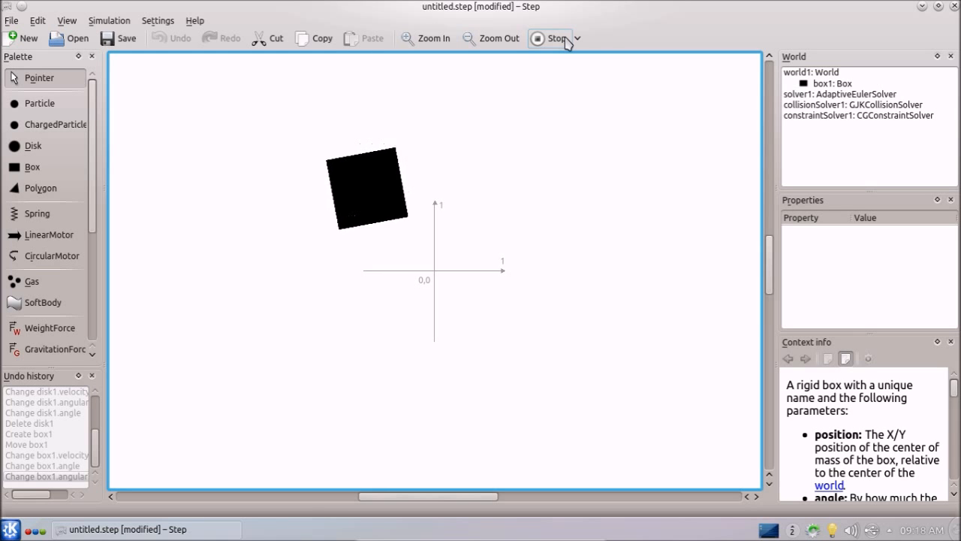
click(567, 43)
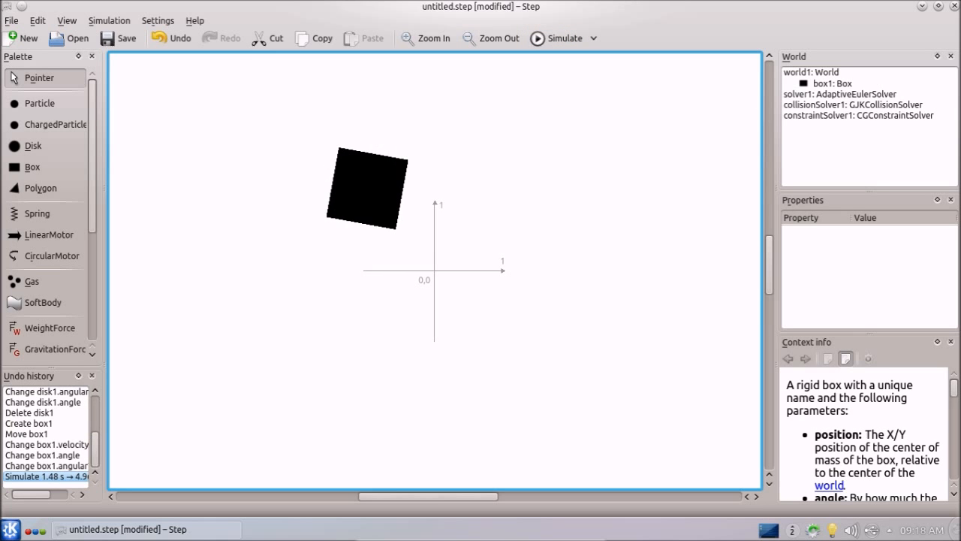
click(366, 180)
key(Delete)
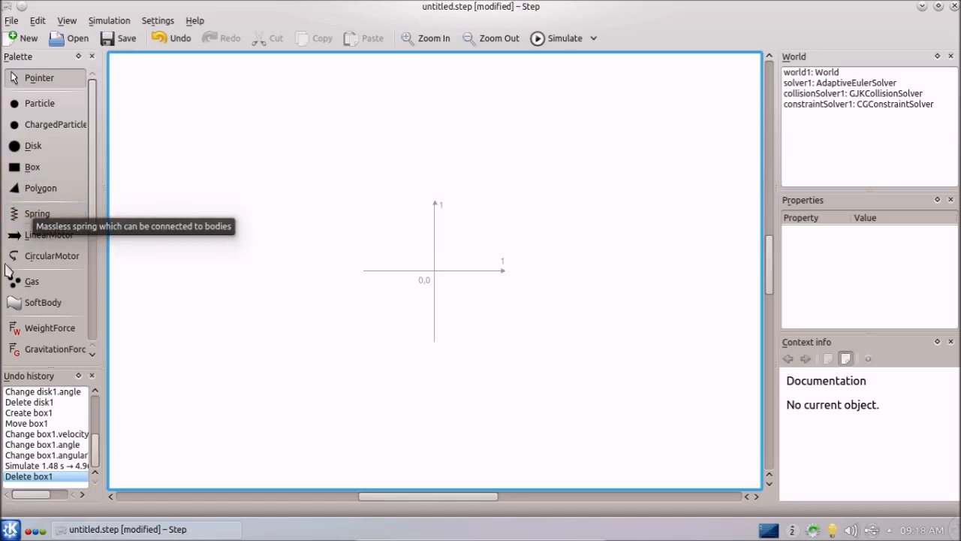
drag(90, 202, 90, 263)
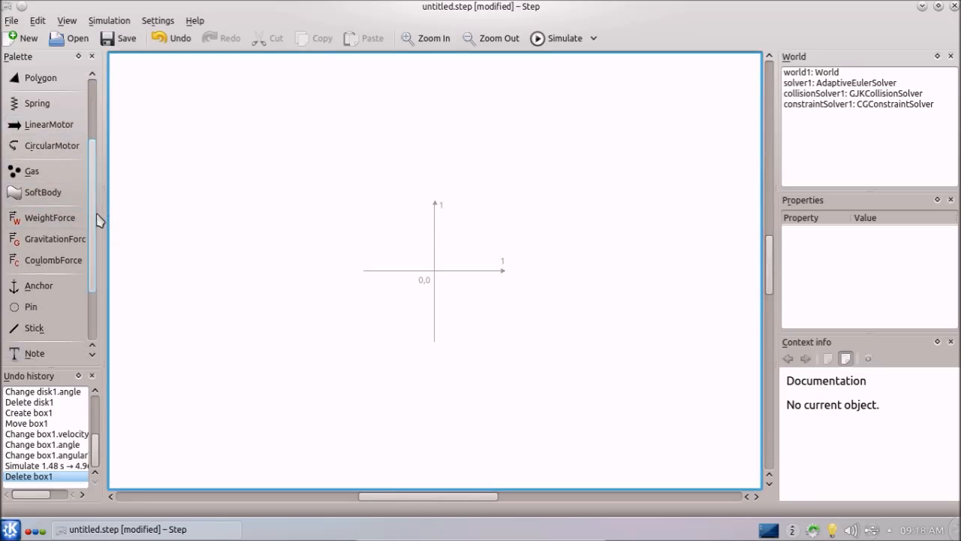
drag(96, 217, 94, 258)
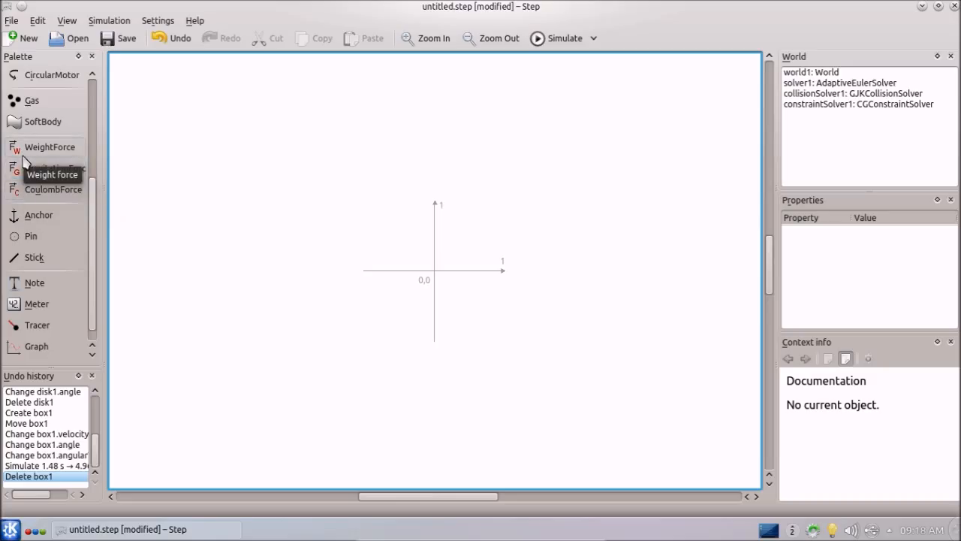
click(58, 154)
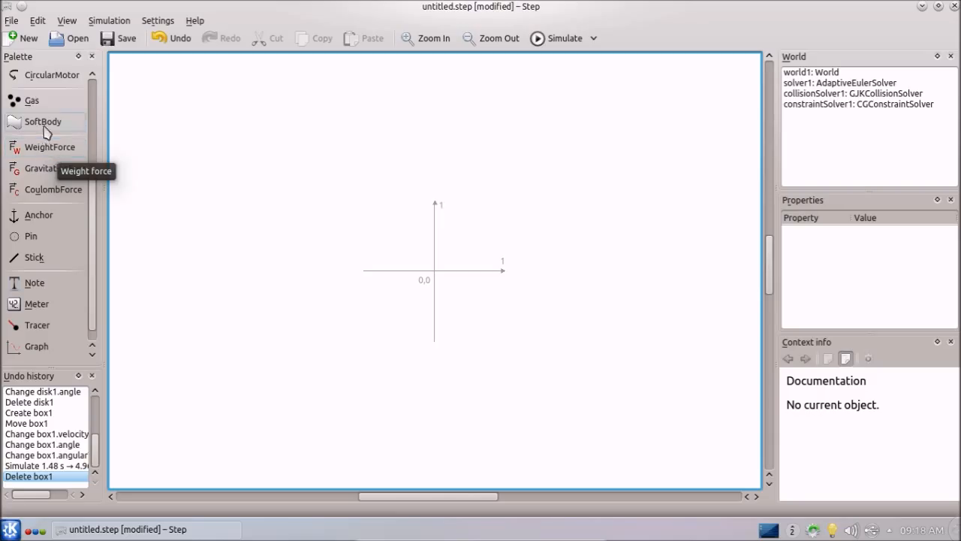
click(93, 133)
Create two particles, one at about (-2.45, 1.68) m and the other at about (-0.86, 1.86) m.
click(62, 111)
click(261, 151)
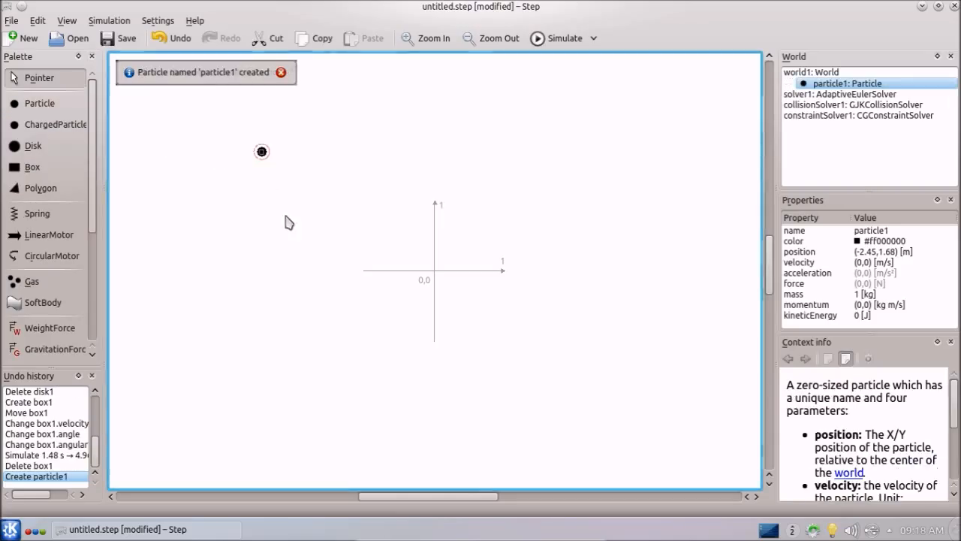
click(67, 105)
click(373, 139)
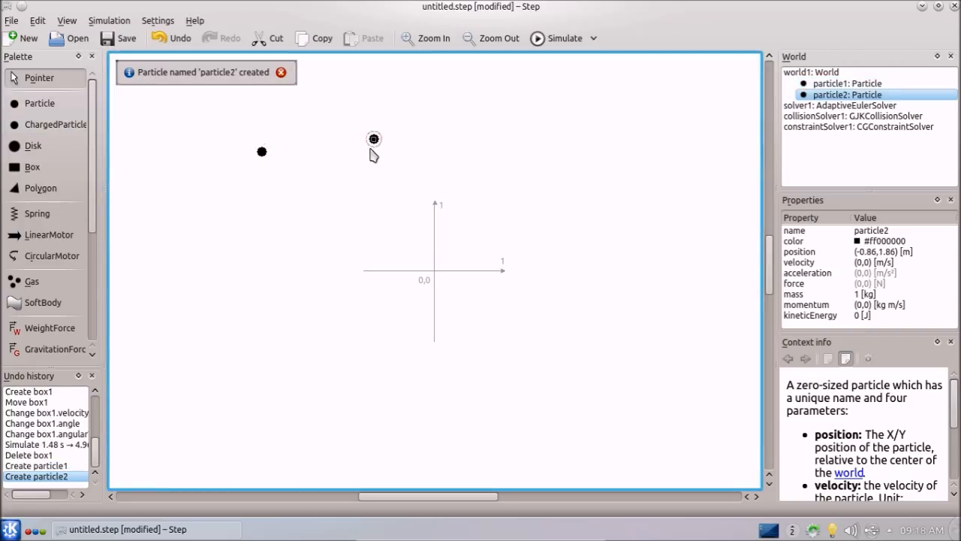
Give the two particles velocities toward each other, then simulate their collision for under two seconds and stop.
drag(373, 139, 347, 144)
click(261, 152)
click(541, 41)
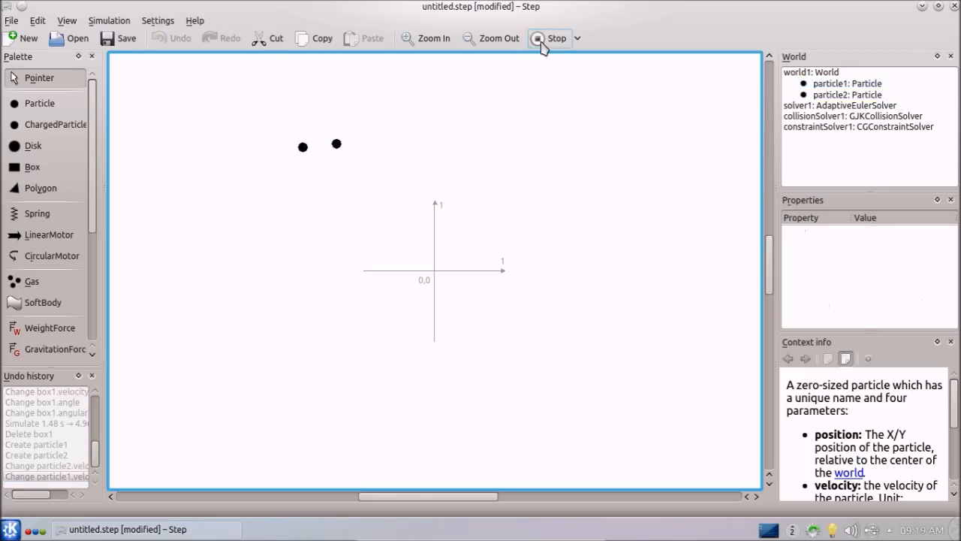
click(541, 39)
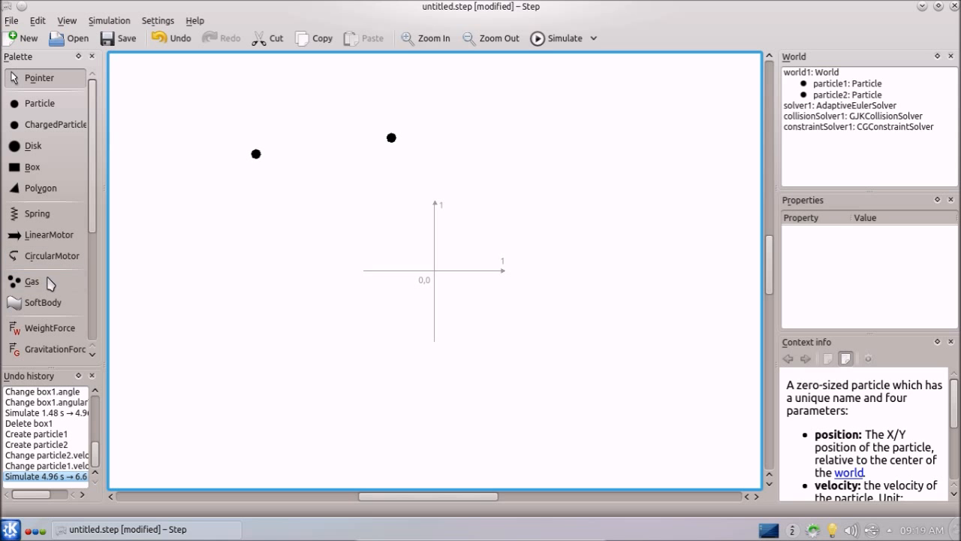
Create a soft body at (-1.24, 0.19) m with the default parameters and try to drag it a short distance.
click(43, 302)
click(350, 258)
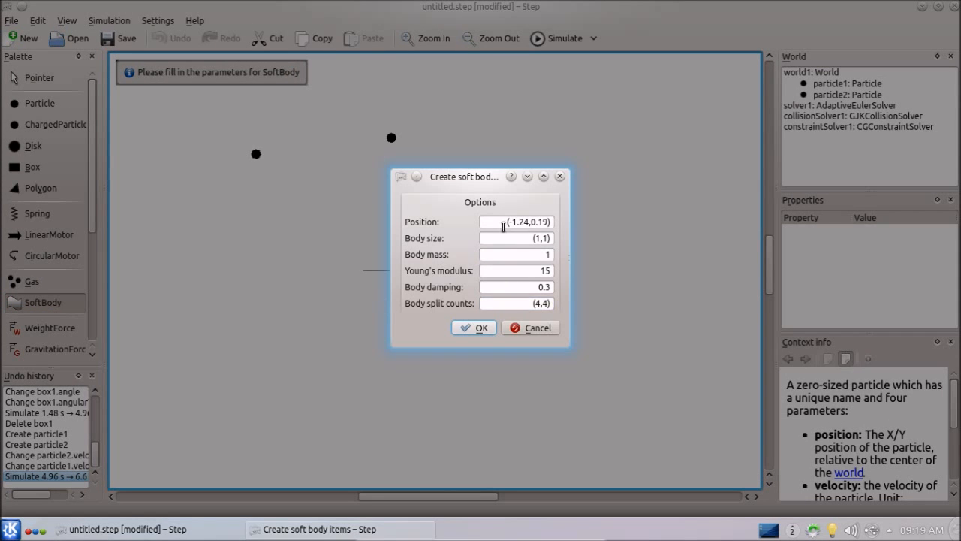
click(476, 330)
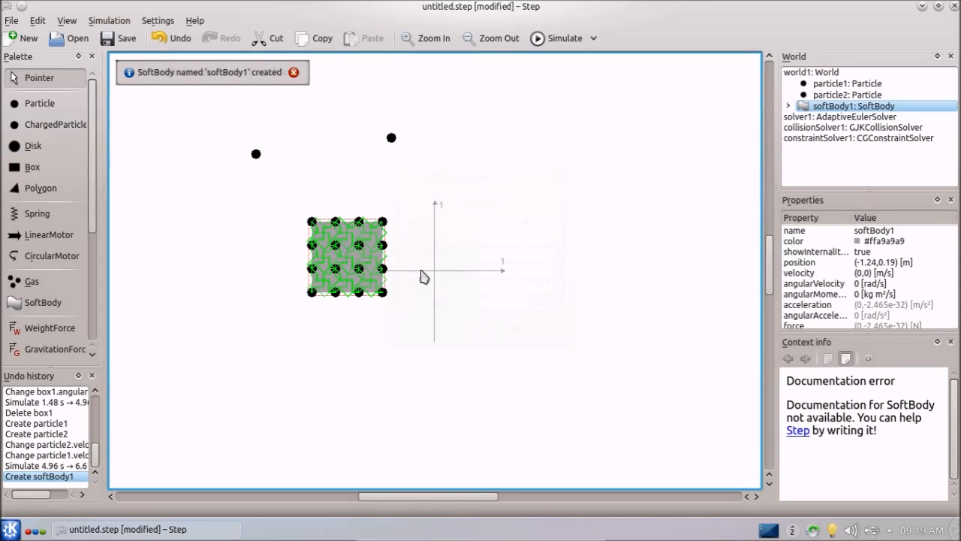
mouse_move(354, 251)
mouse_down()
mouse_move(411, 237)
mouse_move(365, 253)
mouse_up()
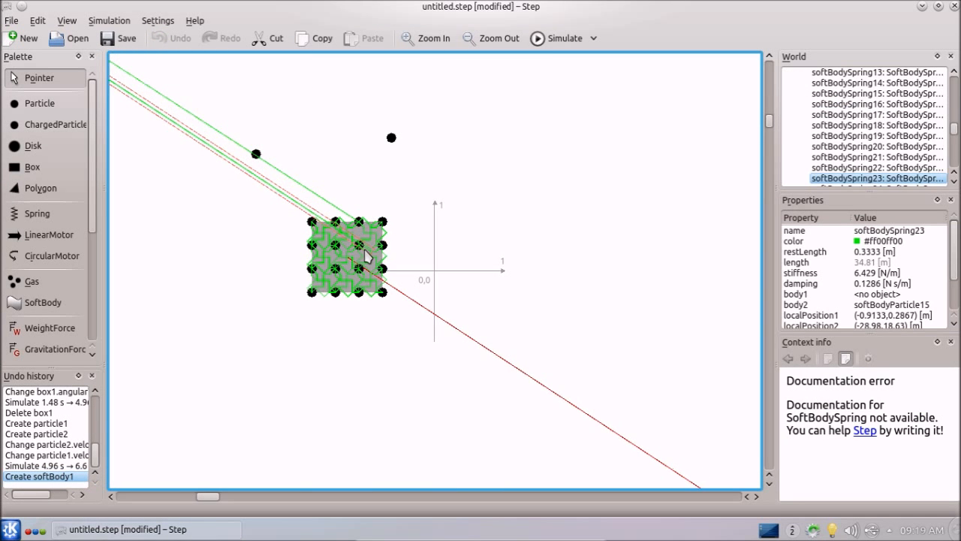
click(160, 95)
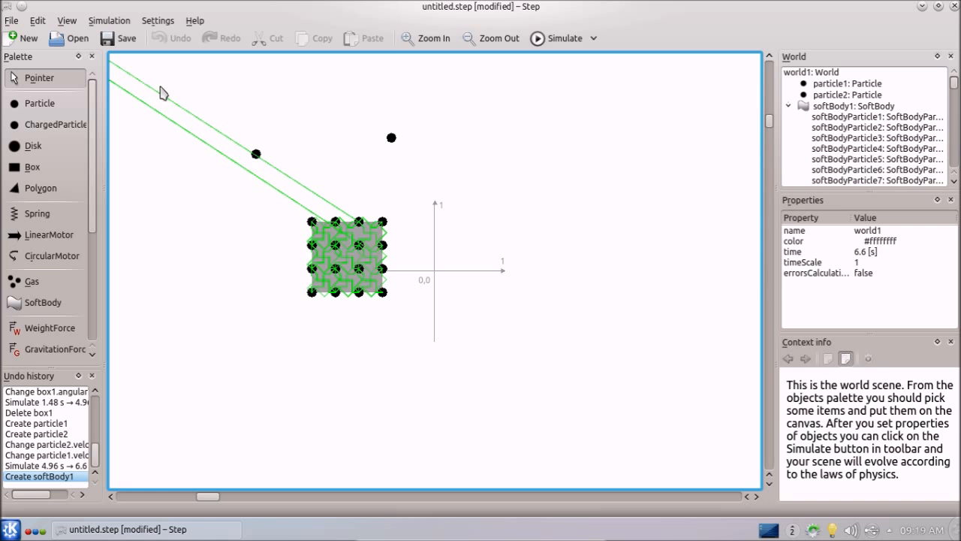
Start a new experiment without saving the current one and create a default soft body at (-0.36, 0.14) m.
click(23, 37)
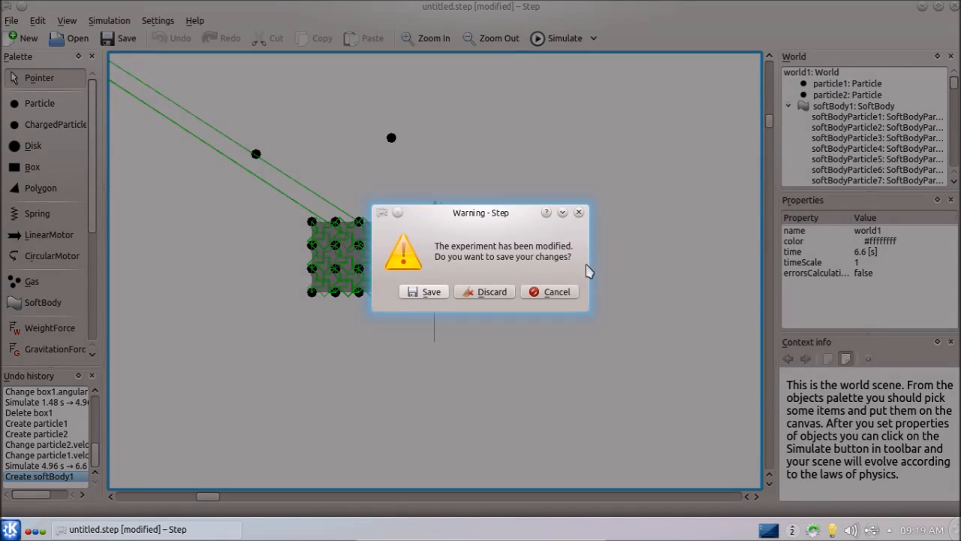
click(483, 292)
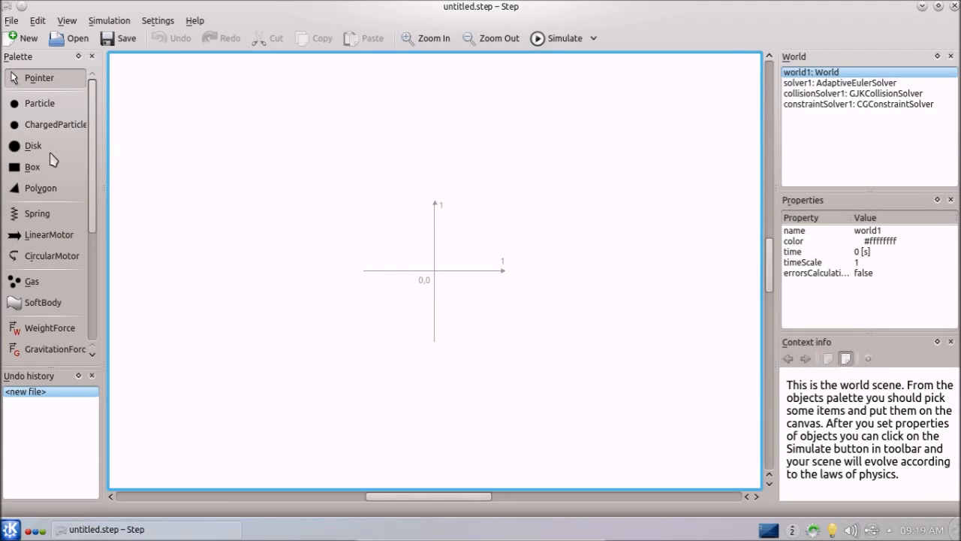
click(43, 302)
click(409, 260)
click(475, 332)
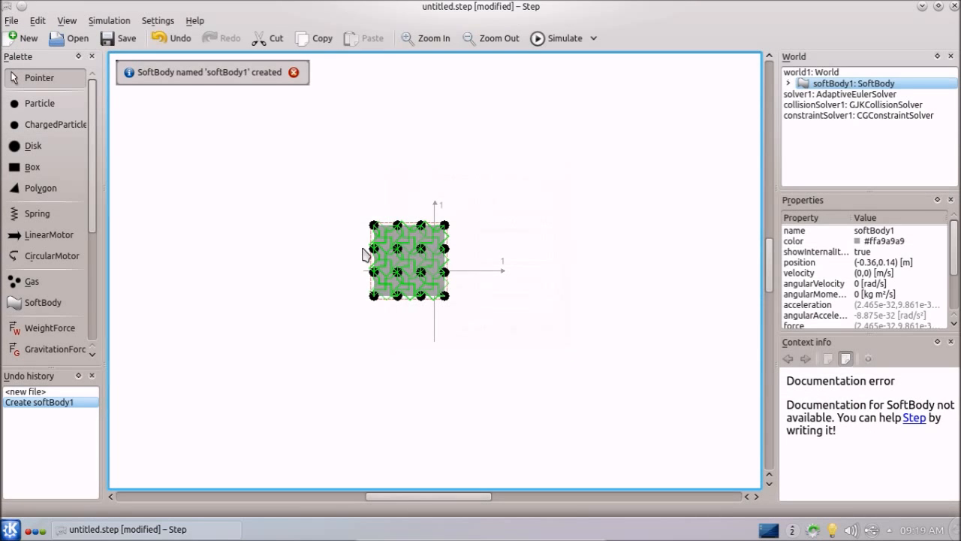
click(409, 225)
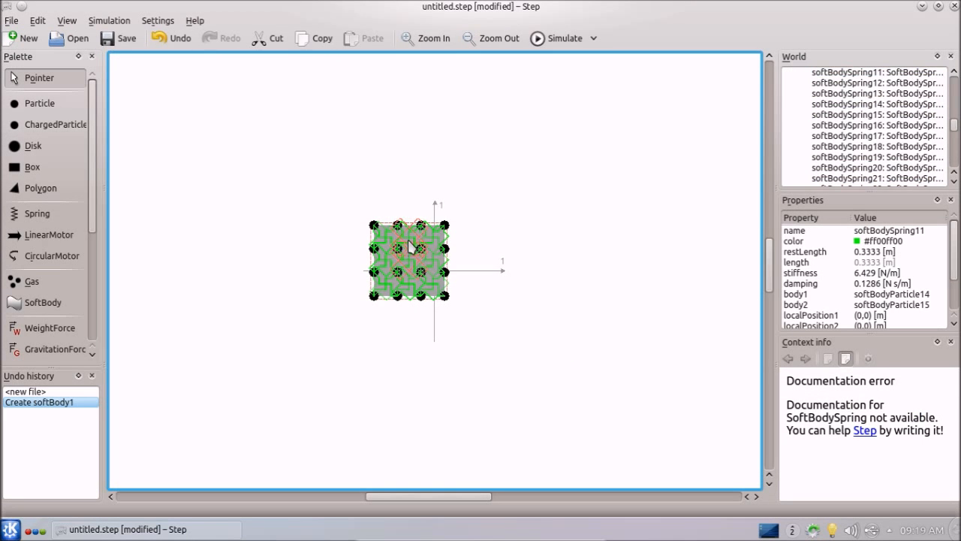
click(336, 218)
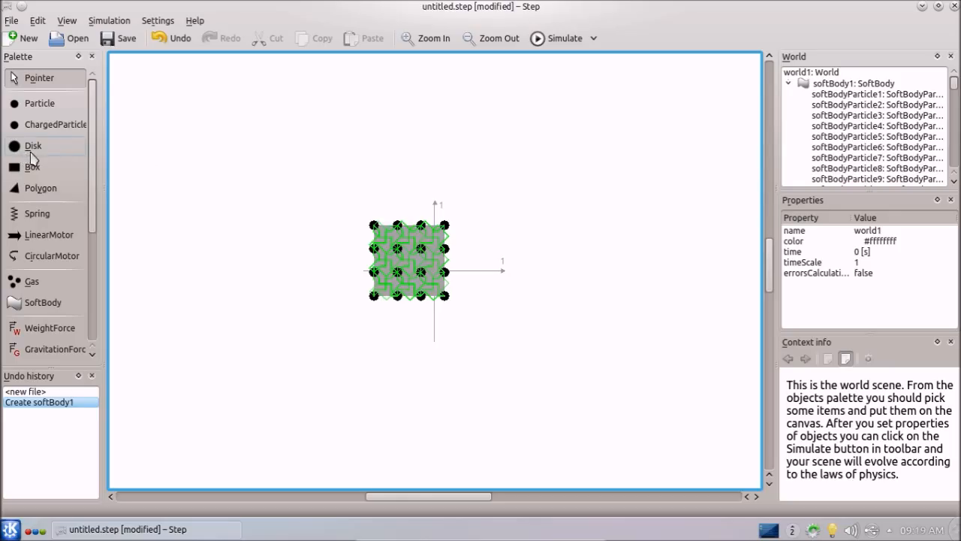
Add a disk at (-2.62, 1.32) m with velocity (0.61, -0.4) m/s toward the soft body, and simulate their collision for about 4.5 s.
click(32, 149)
drag(280, 174, 297, 213)
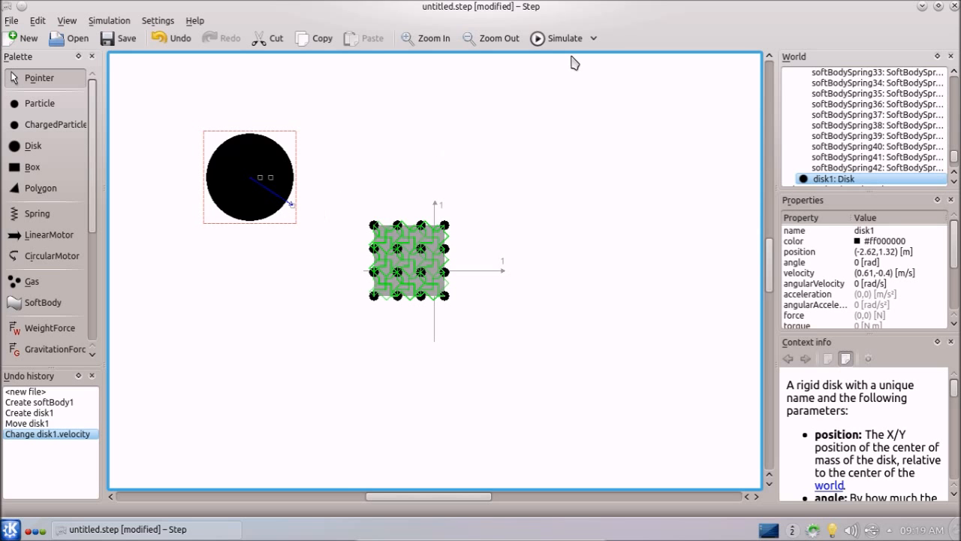
click(563, 41)
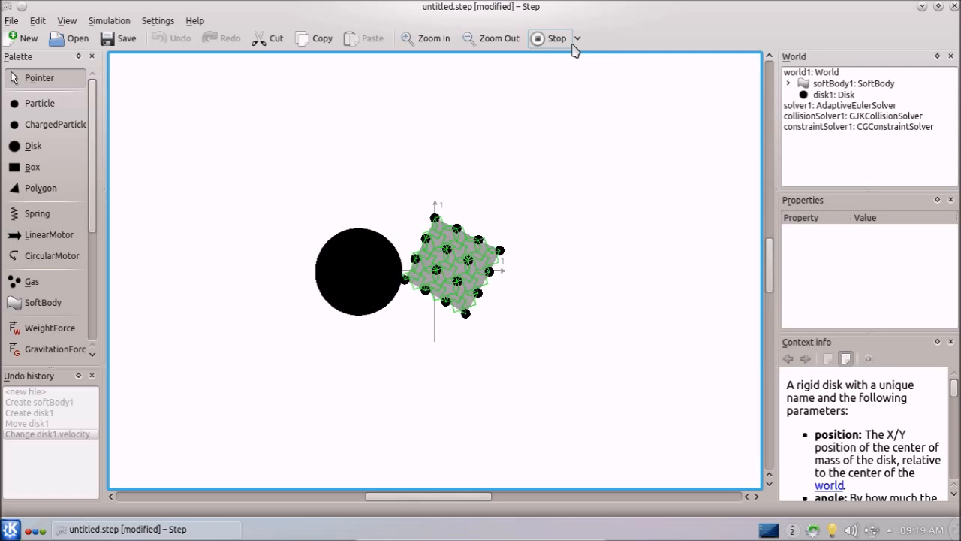
click(565, 38)
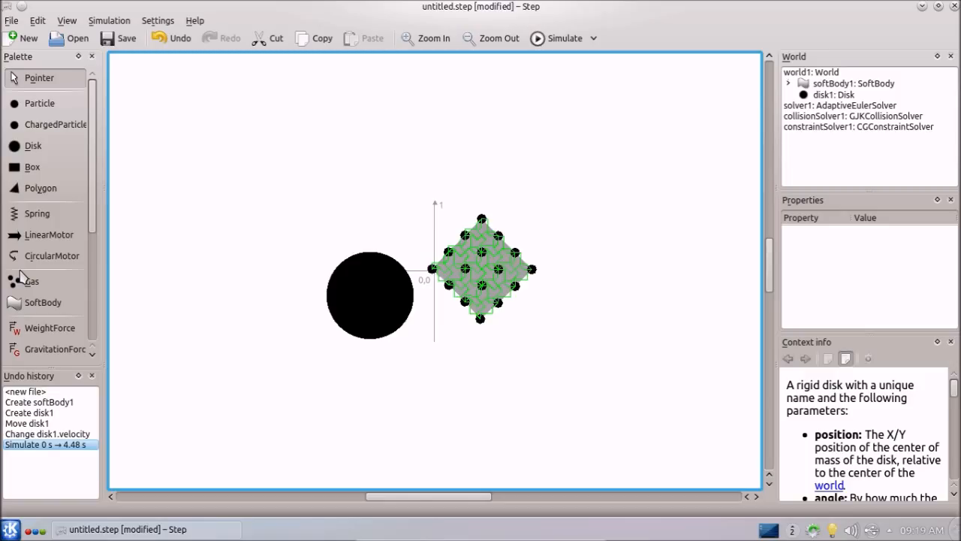
Move the disk back to about (-1.97, 1.59) m and change its velocity to about (0.3, -0.03) m/s.
click(336, 288)
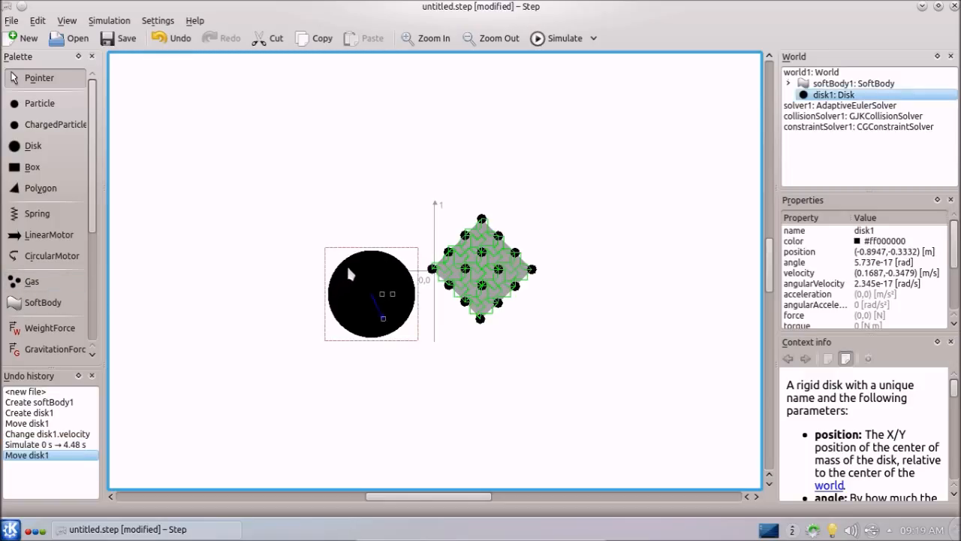
drag(350, 273, 189, 174)
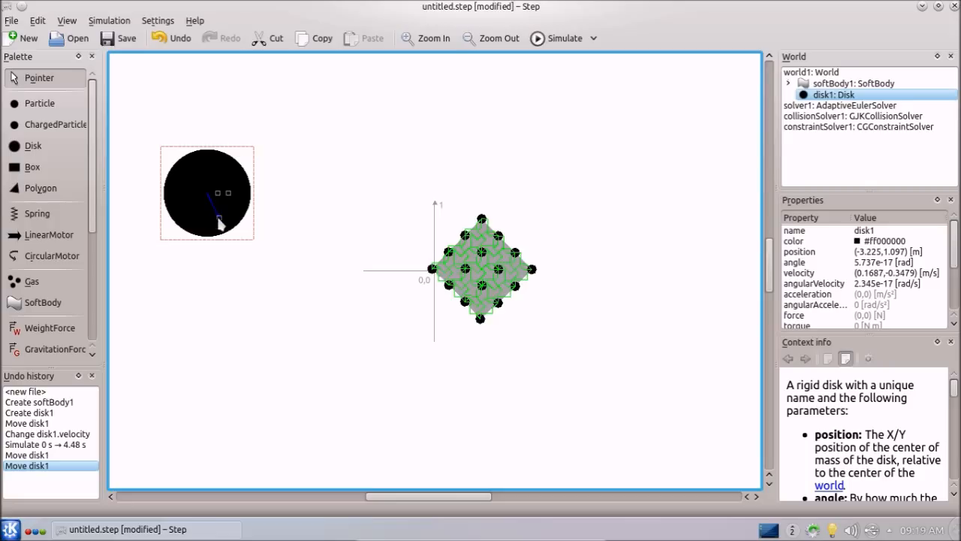
drag(219, 219, 282, 148)
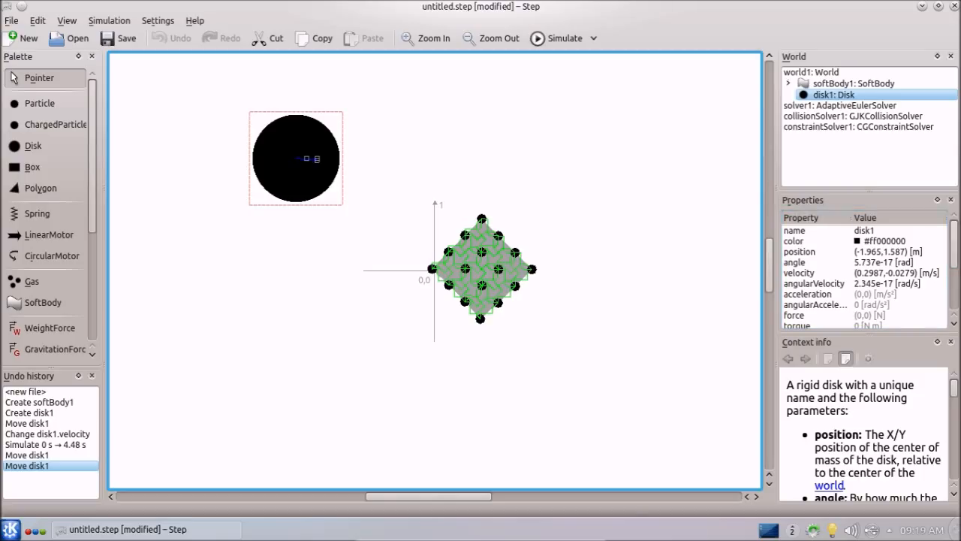
Try to set the disk's mass to 0.5 kg, and run the simulation briefly before stopping it.
scroll(958, 262, down, 3)
scroll(957, 263, up, 2)
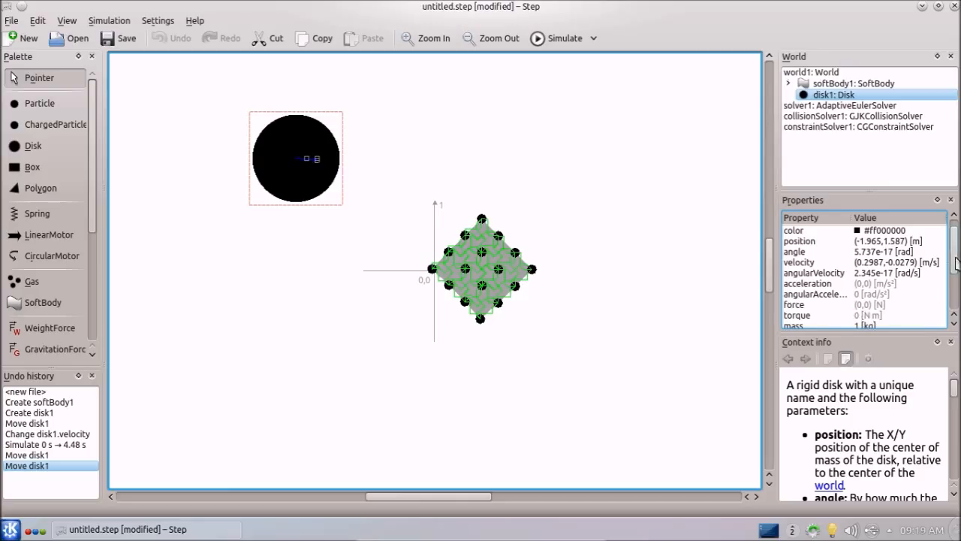
scroll(866, 304, down, 2)
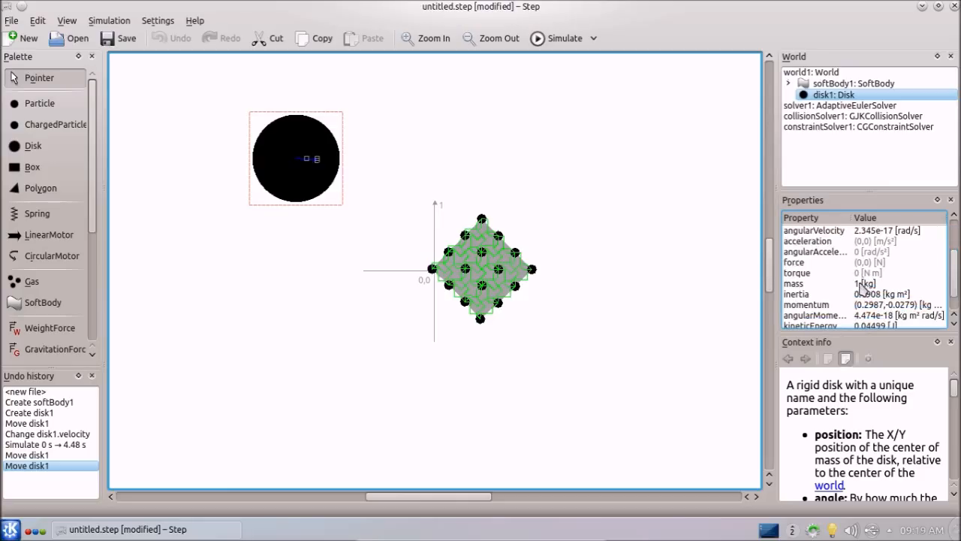
click(861, 284)
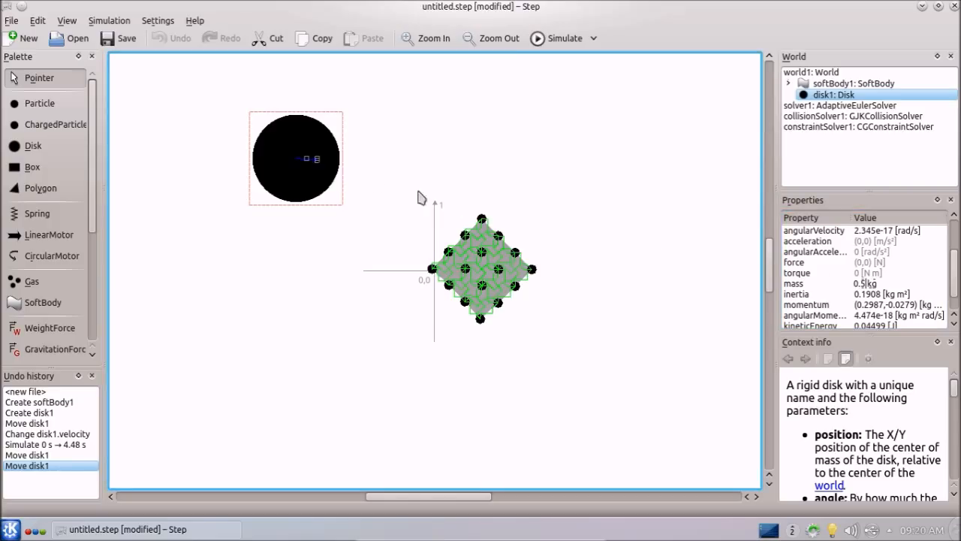
click(556, 39)
click(556, 38)
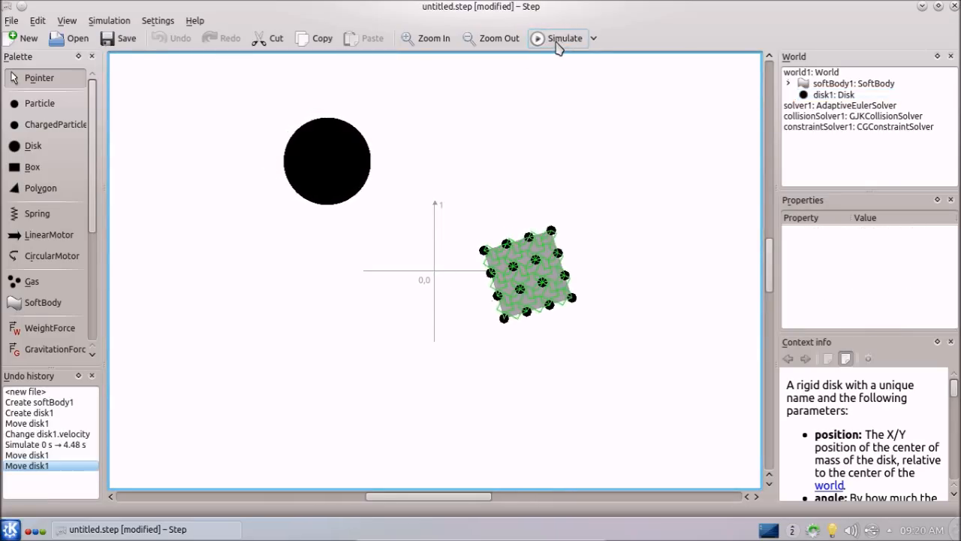
Examine the disk's mass, inertia, momentum, kinetic energy and radius properties.
click(324, 150)
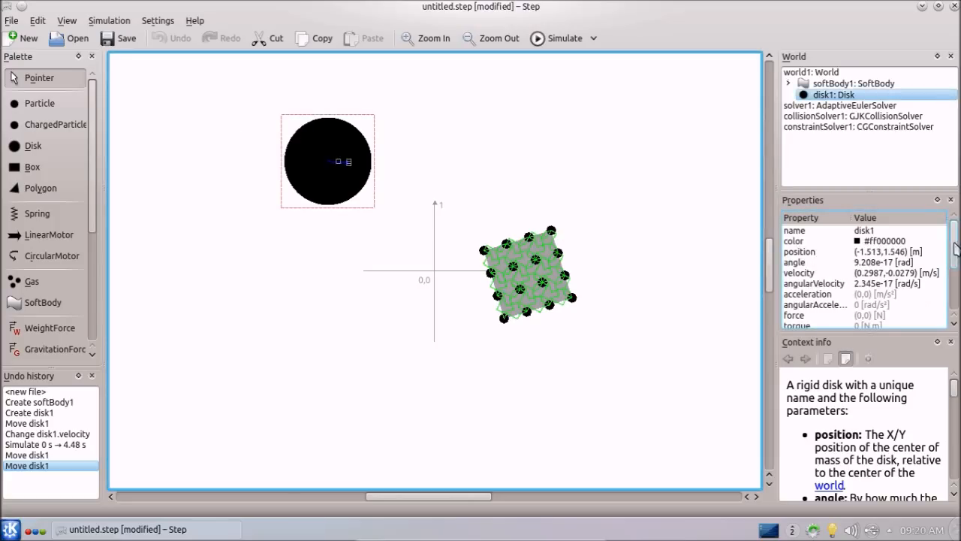
drag(954, 241, 955, 295)
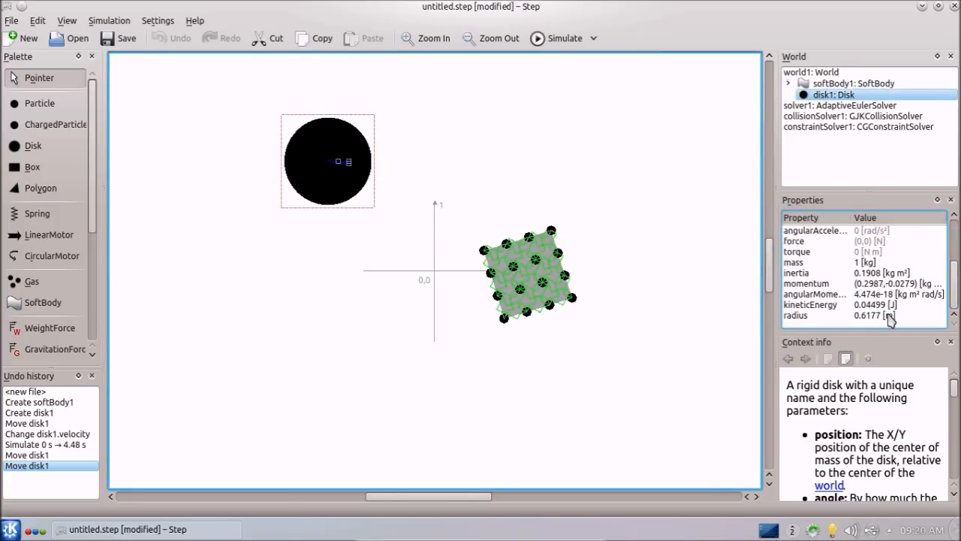
drag(957, 279, 956, 246)
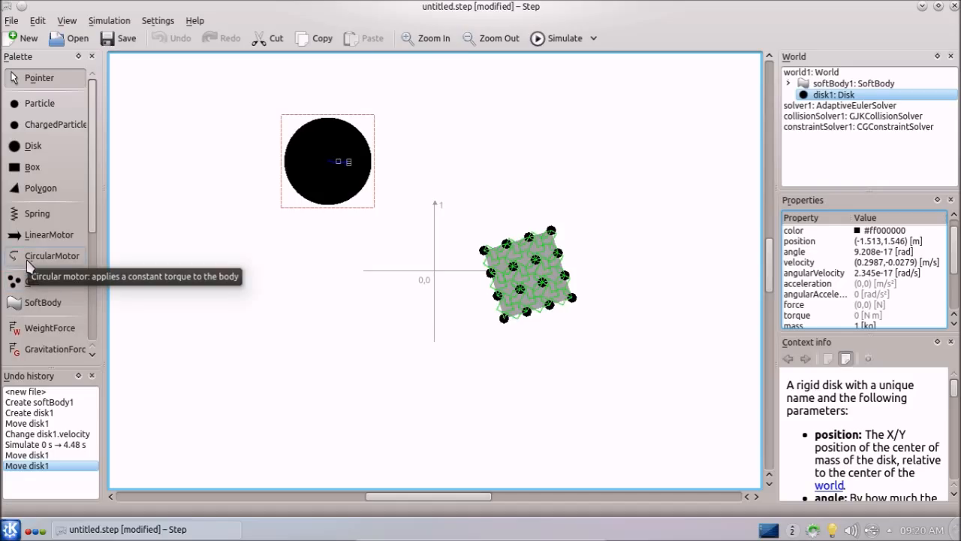
Try to delete the disk and the whole soft body from the scene together.
drag(263, 69, 599, 340)
key(Delete)
key(Print)
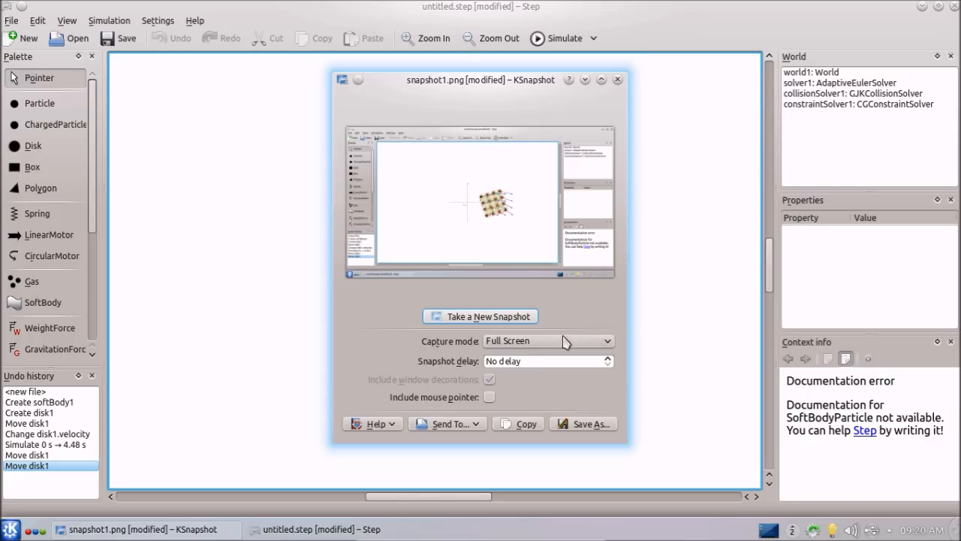
click(617, 80)
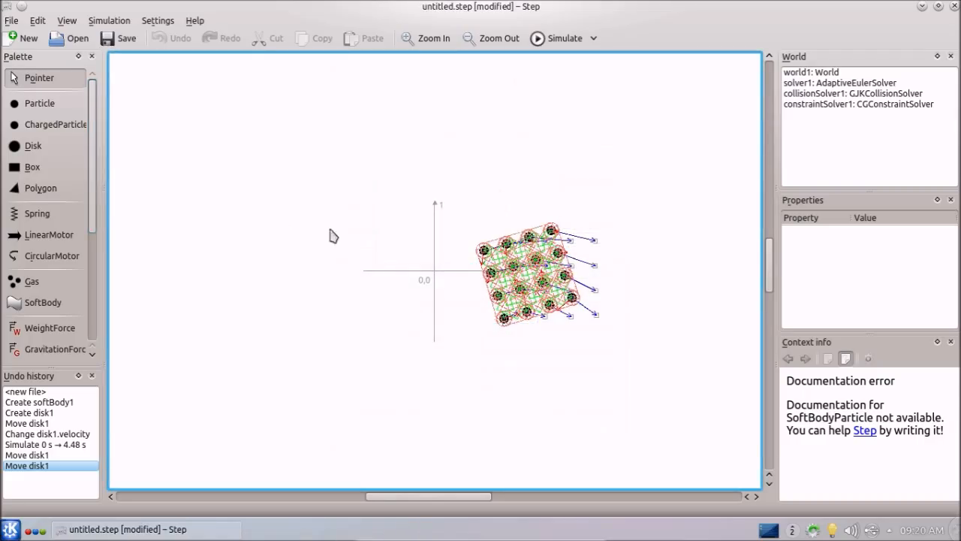
drag(372, 169, 675, 382)
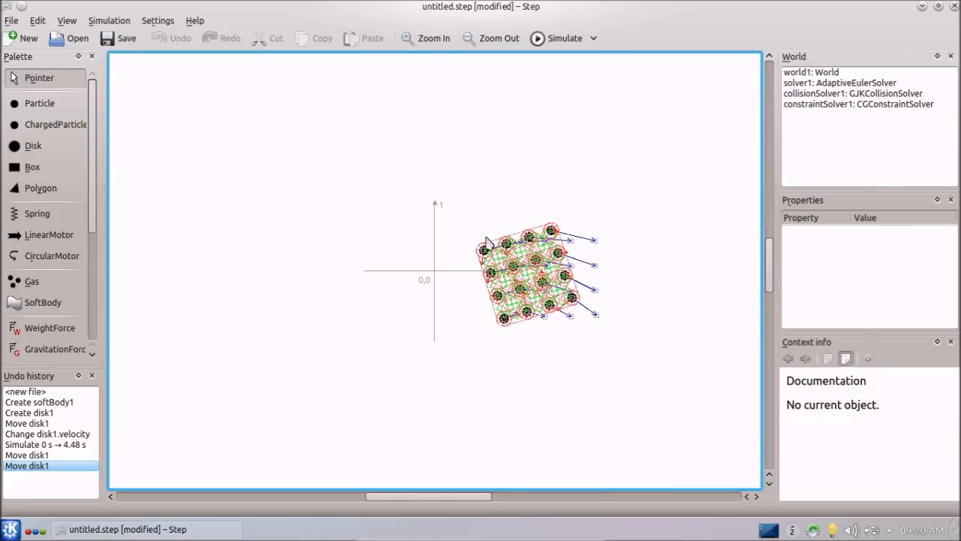
click(468, 238)
Start a new experiment, discarding the changes, and draw two boxes on either side of the origin, about 1.63 by 0.94 m and 1.81 by 1.02 m.
click(23, 38)
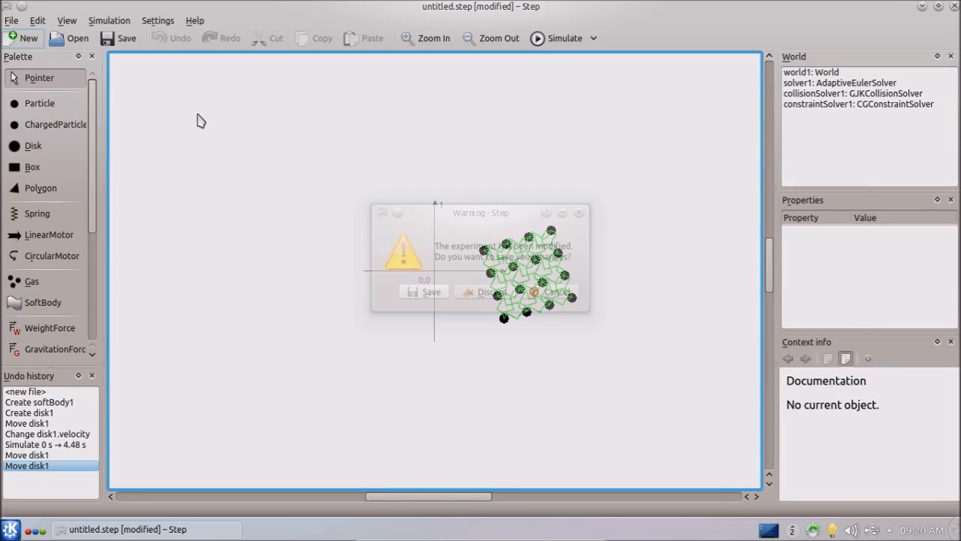
click(472, 294)
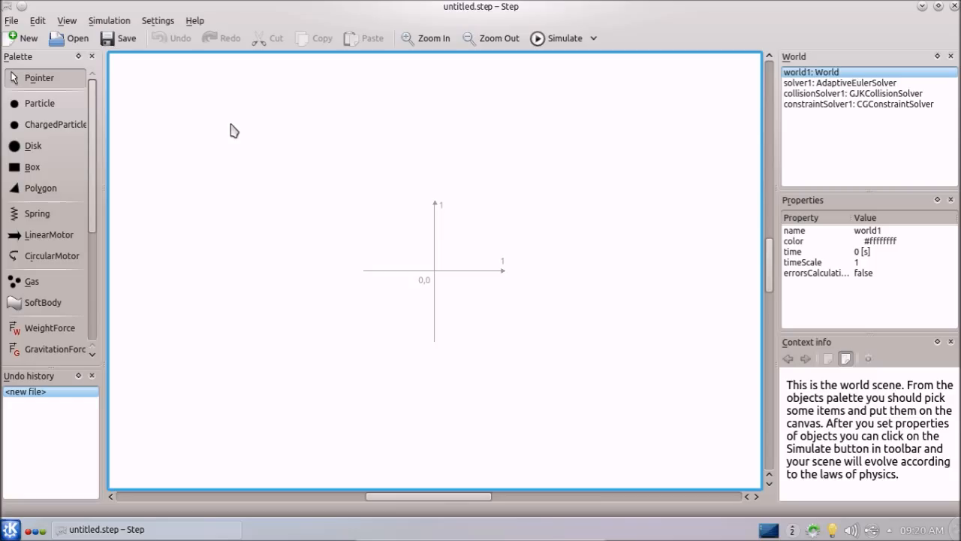
click(36, 167)
drag(297, 232, 414, 305)
drag(331, 242, 235, 234)
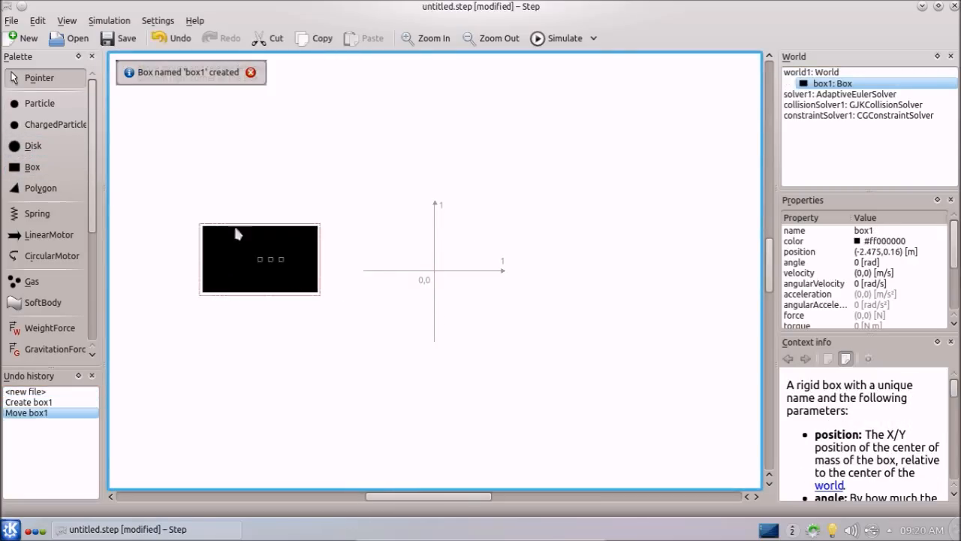
click(62, 164)
drag(481, 236, 558, 299)
Compare the mass, inertia and size properties of the two boxes.
scroll(911, 301, down, 2)
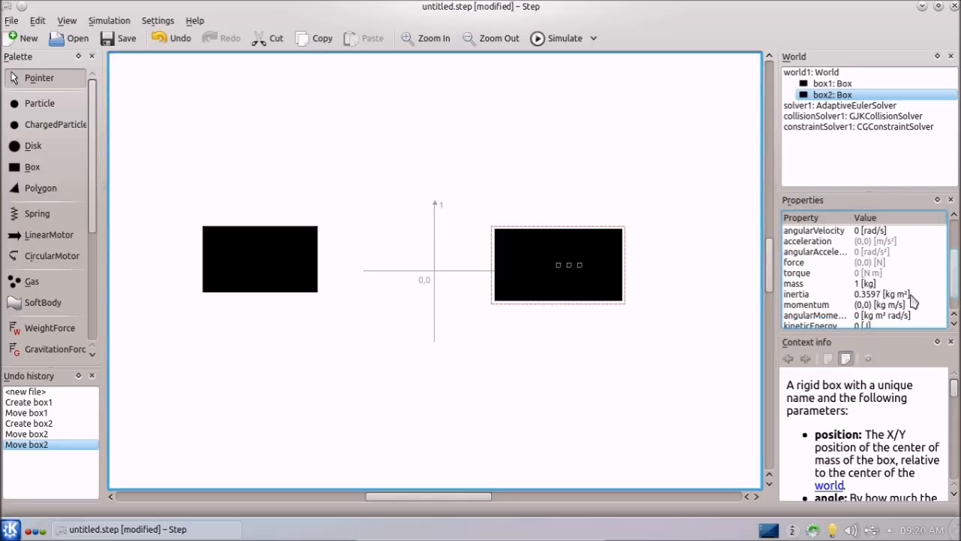
click(308, 244)
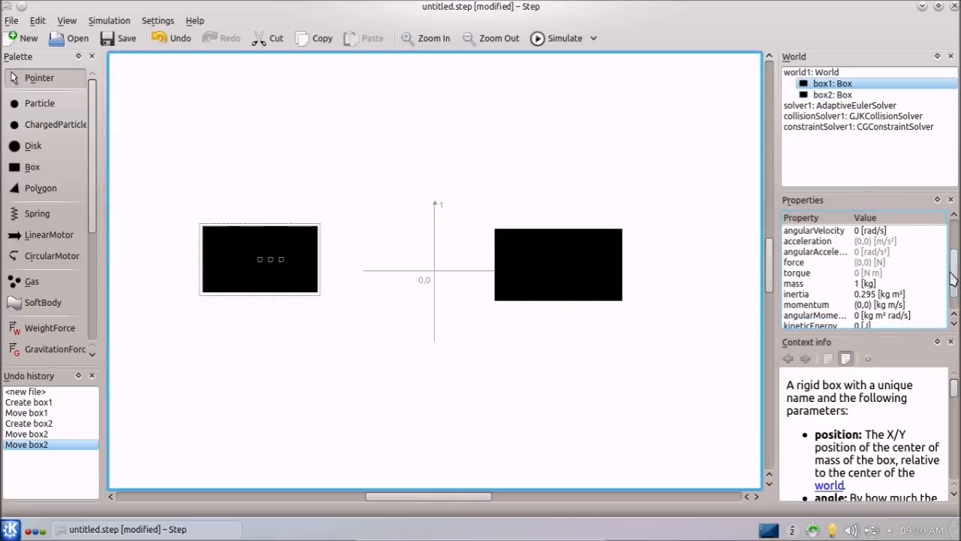
scroll(867, 259, down, 1)
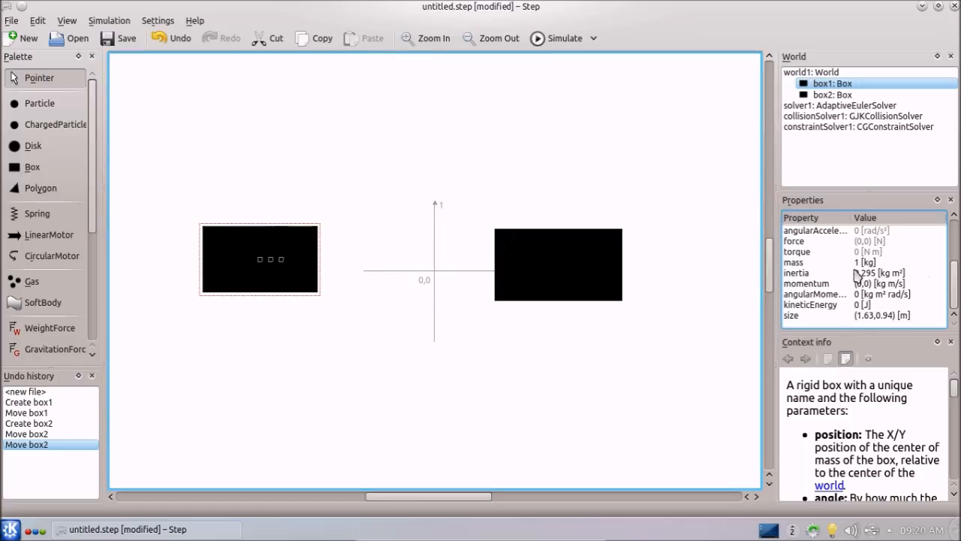
Bring the two boxes closer together and give the smaller box a velocity toward the larger one, with about 1.02 kg m/s of momentum.
drag(526, 247, 494, 259)
drag(284, 268, 294, 242)
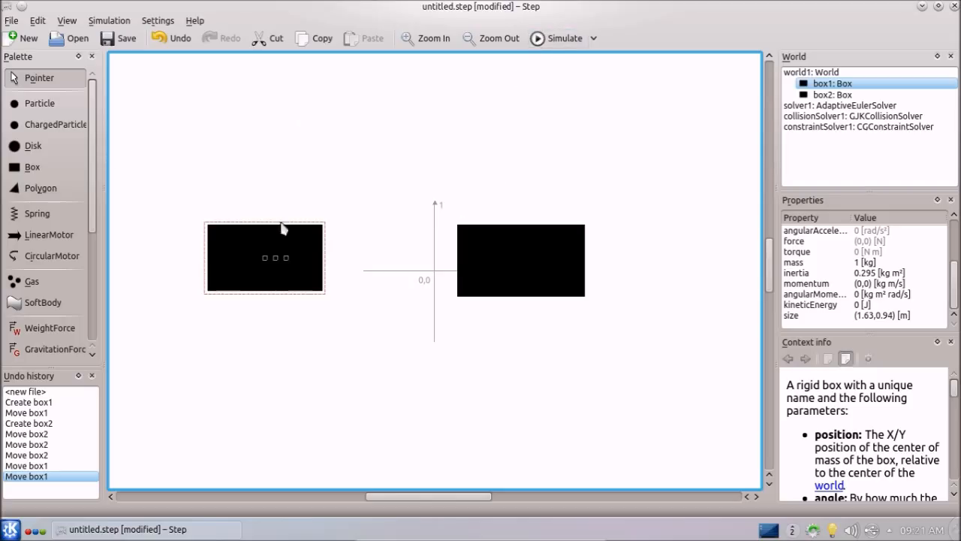
drag(264, 257, 338, 259)
click(535, 267)
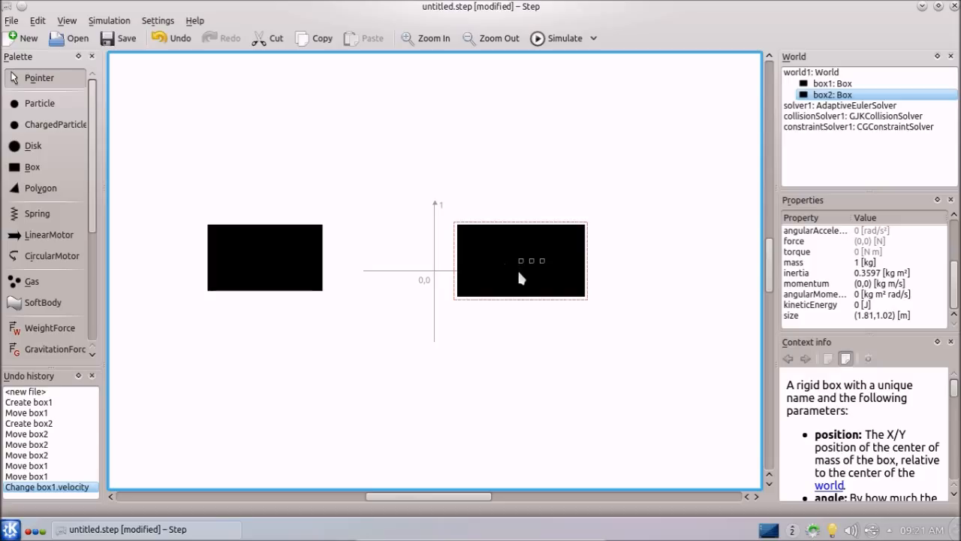
drag(519, 272, 518, 272)
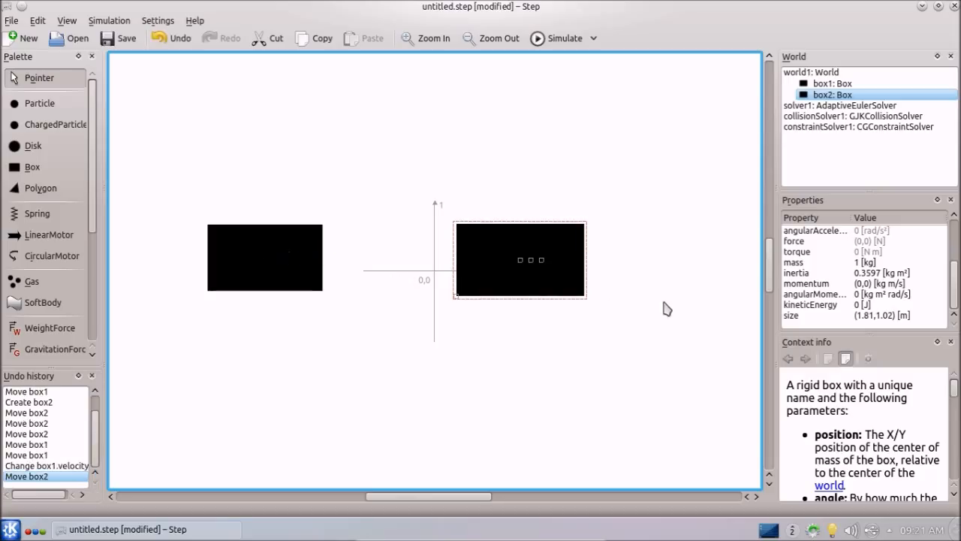
Check both boxes' kinetic energy, then simulate their collision for about 3.9 s while inspecting the larger box's properties.
click(288, 232)
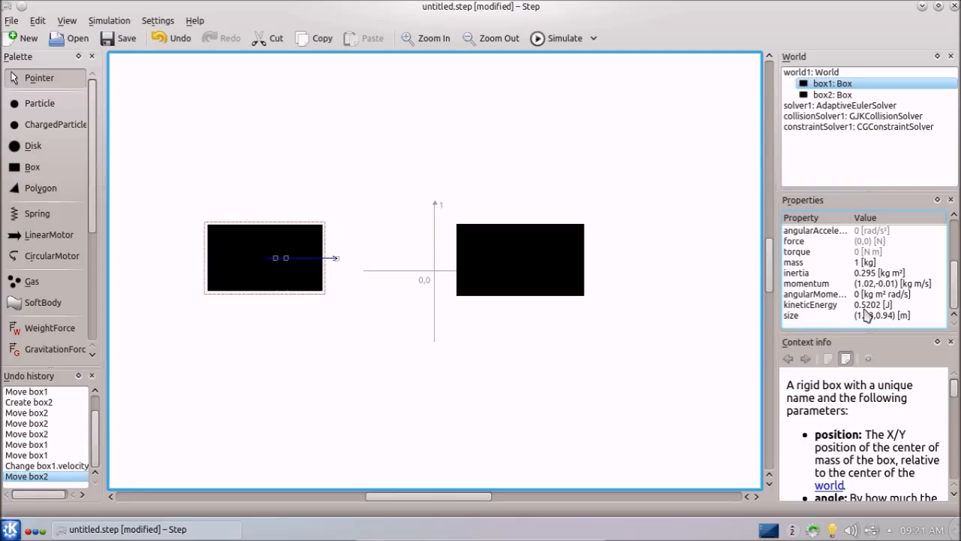
click(581, 257)
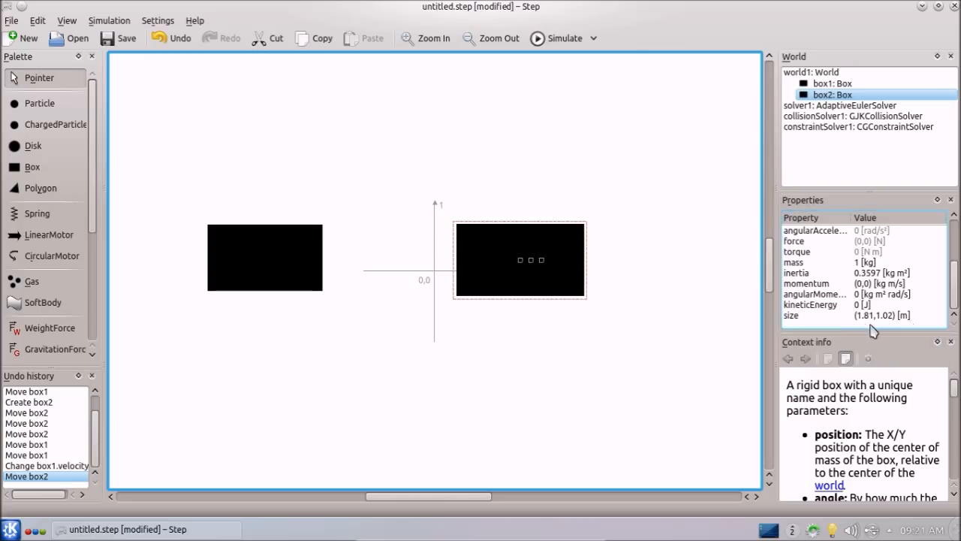
click(559, 44)
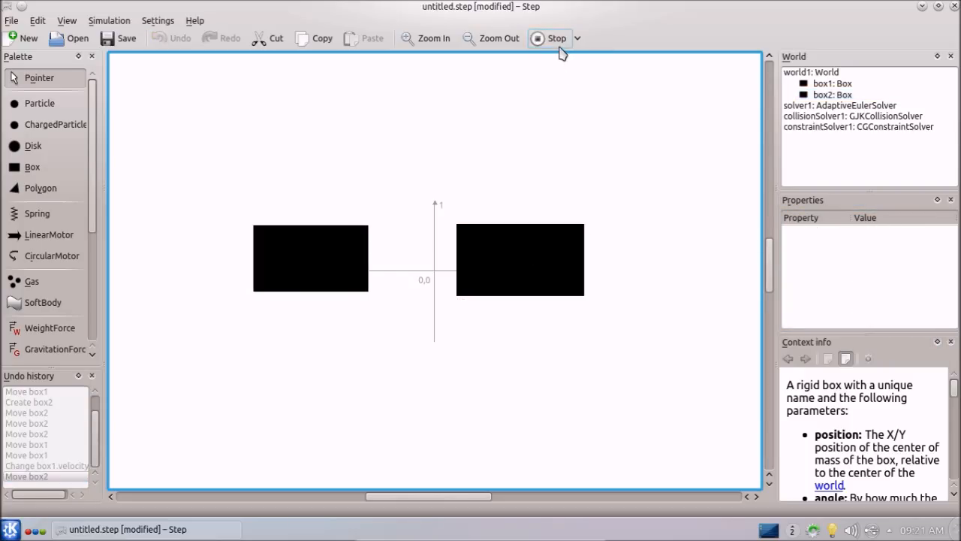
click(503, 229)
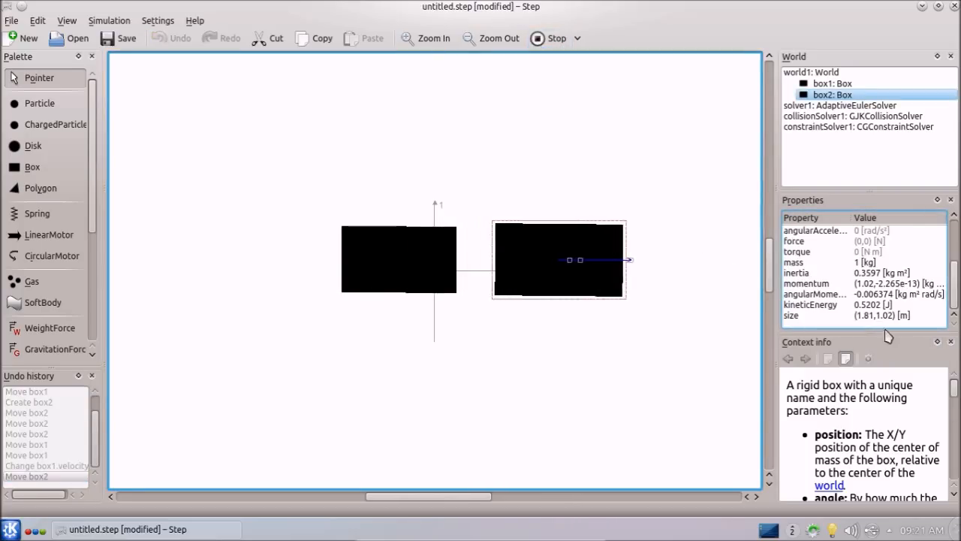
click(543, 44)
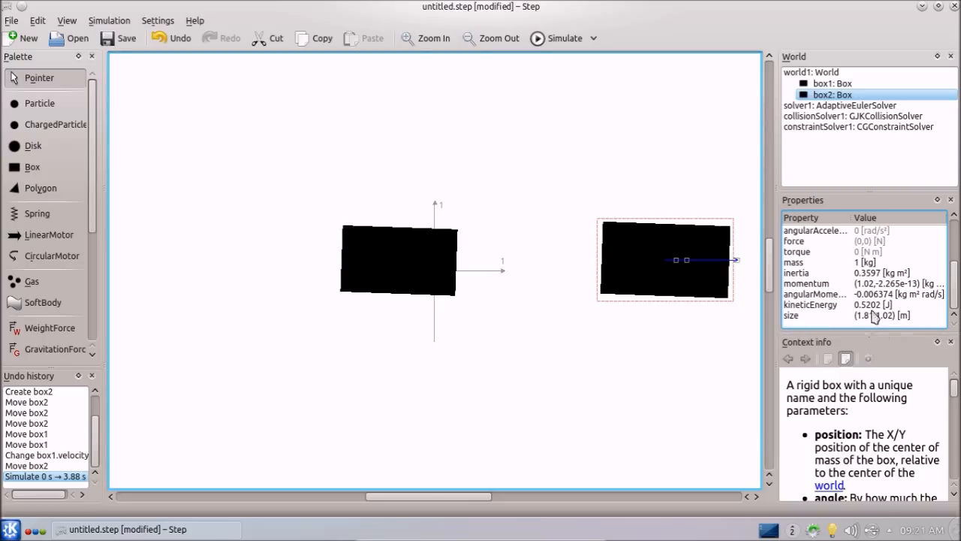
Delete both boxes and draw a long, thin box below the origin, centred at about (-0.19, -1.435) m.
drag(257, 155, 747, 401)
key(Delete)
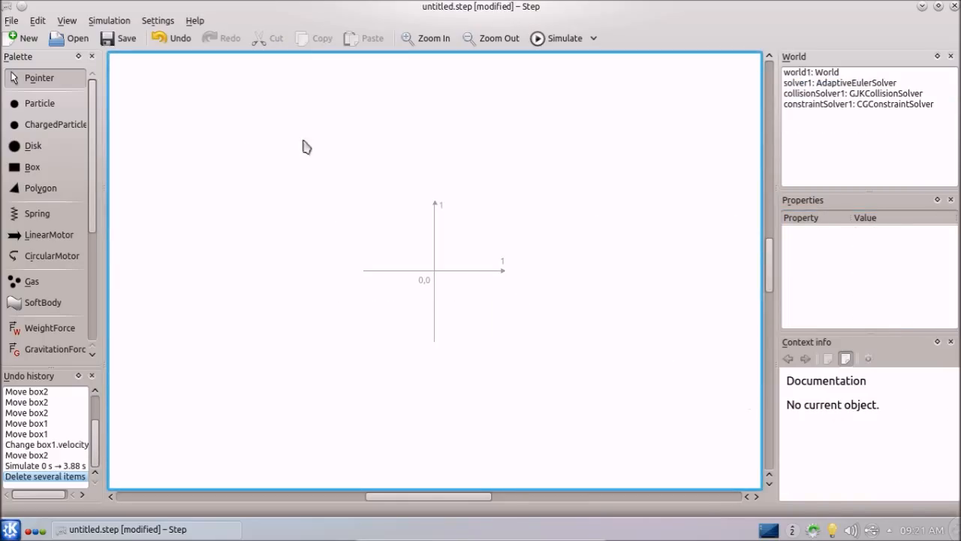
click(32, 173)
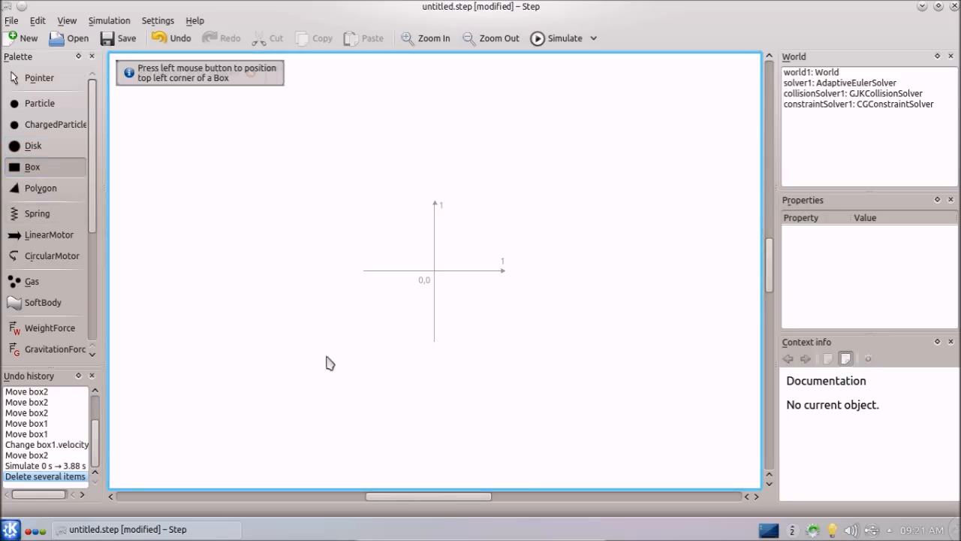
drag(343, 357, 576, 386)
drag(552, 377, 513, 377)
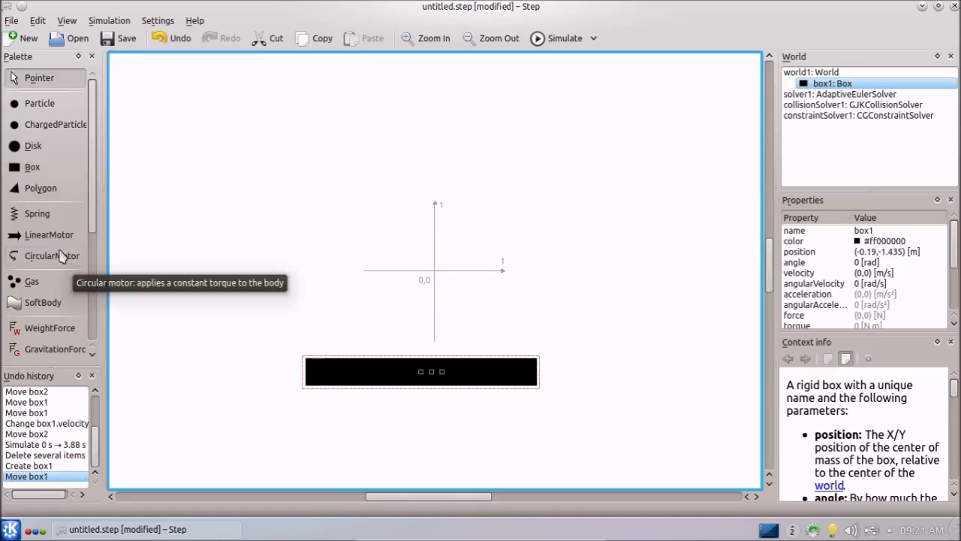
Anchor the long box at its centre and pin it near both ends.
scroll(52, 195, down, 6)
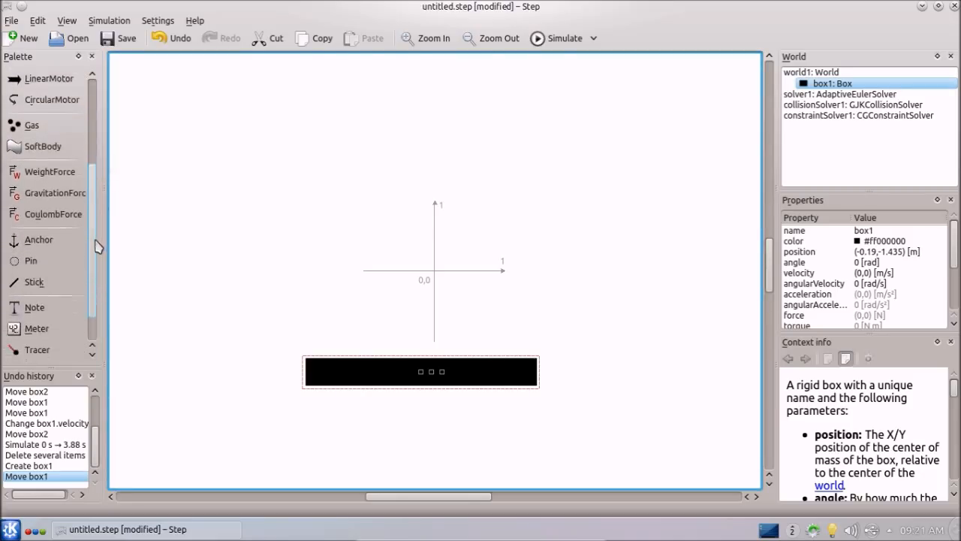
click(37, 223)
click(422, 371)
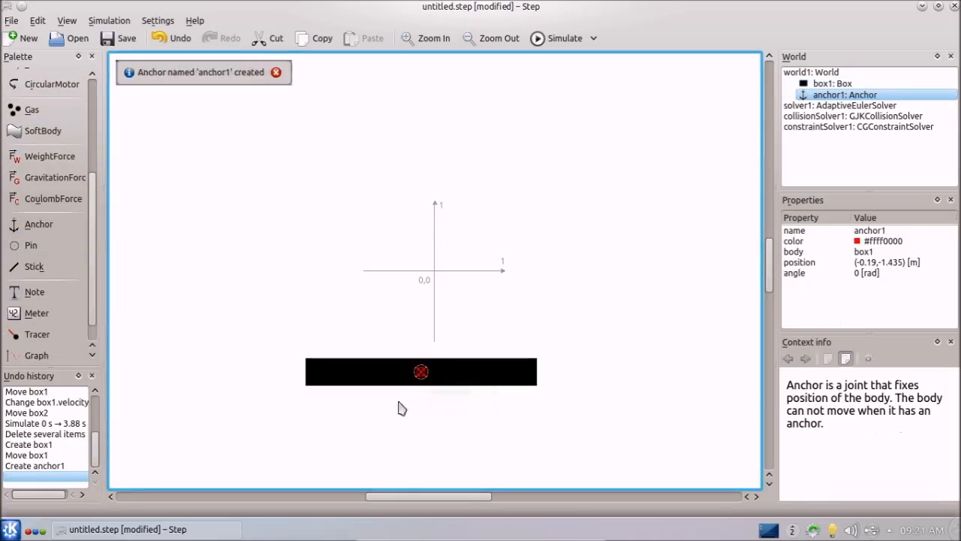
click(31, 246)
click(318, 372)
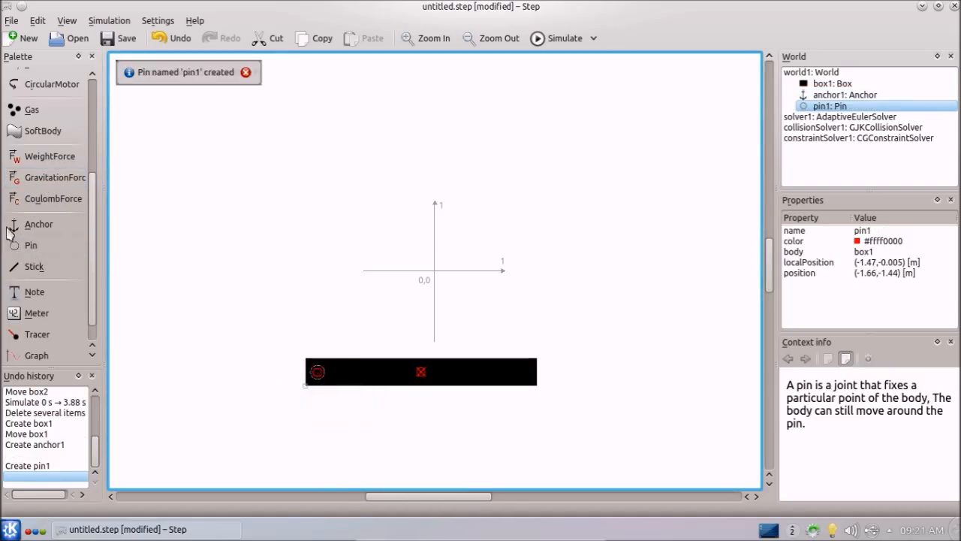
click(29, 248)
click(529, 373)
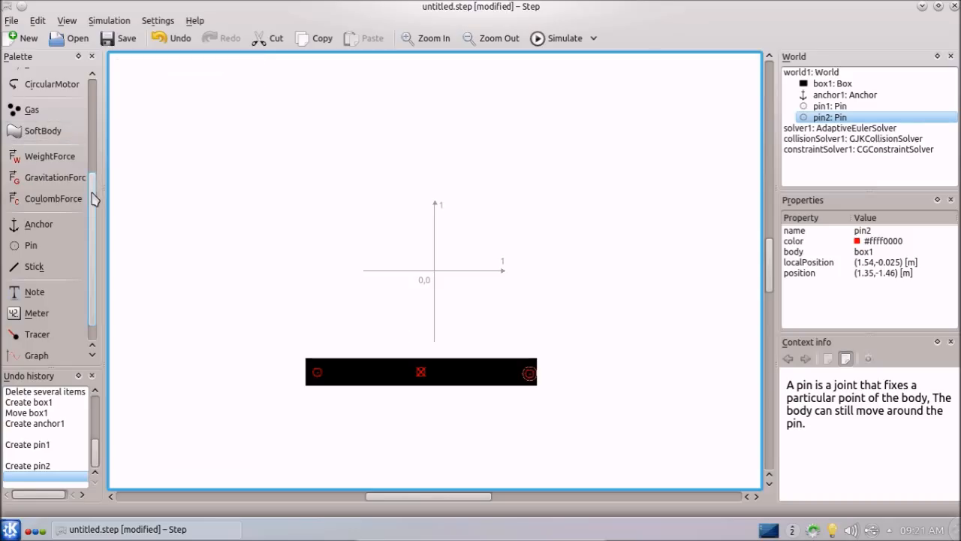
Draw two similar-sized boxes side by side above the anchored box, the first centred at about (-0.985, 0.805) m.
drag(92, 197, 92, 154)
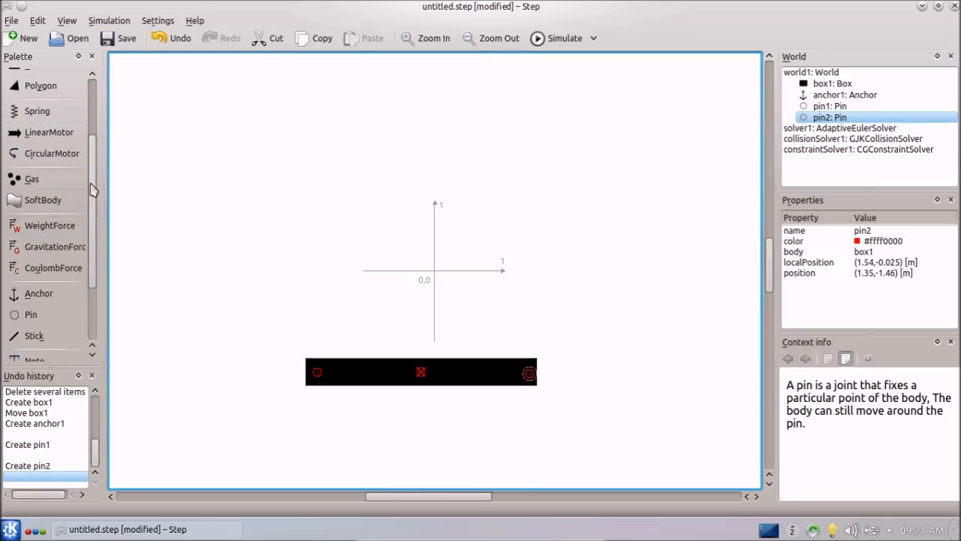
drag(90, 190, 96, 154)
click(37, 122)
drag(289, 182, 380, 248)
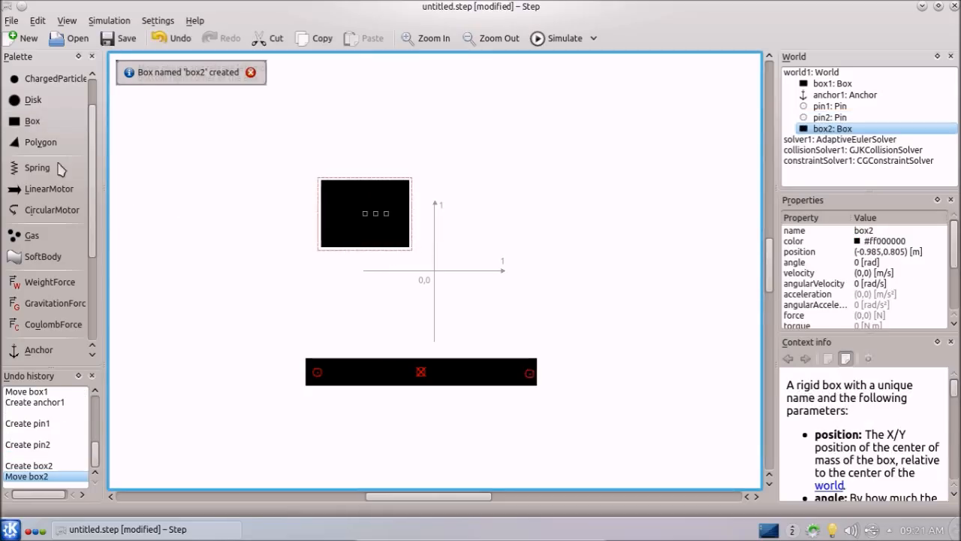
click(34, 122)
drag(415, 200, 492, 244)
click(530, 239)
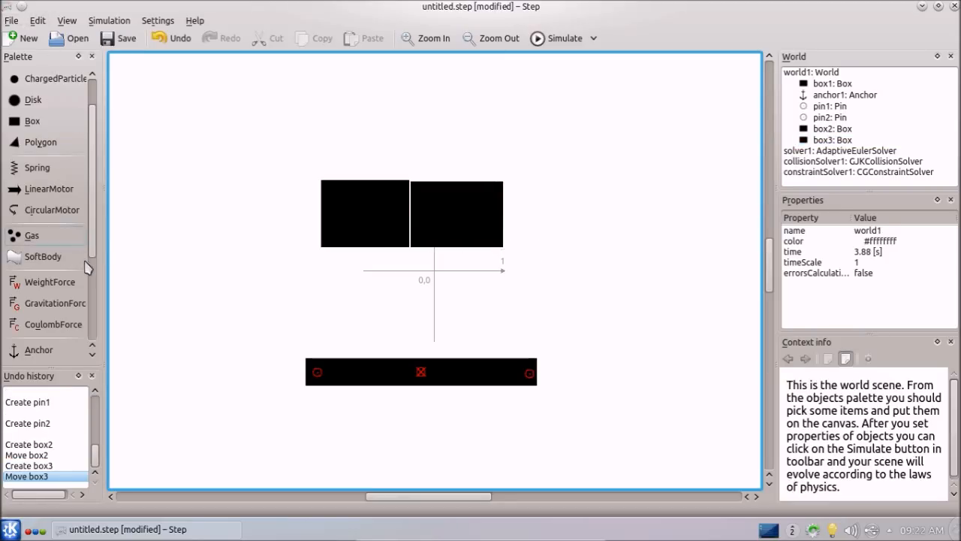
Add a graph to the left of the two upper boxes and shrink it to about 280 by 196.
scroll(96, 246, down, 5)
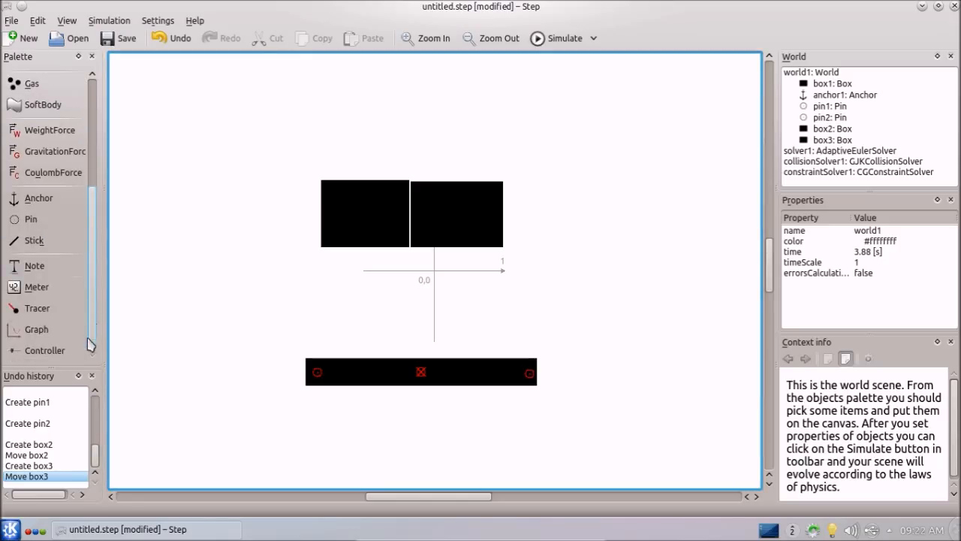
click(36, 329)
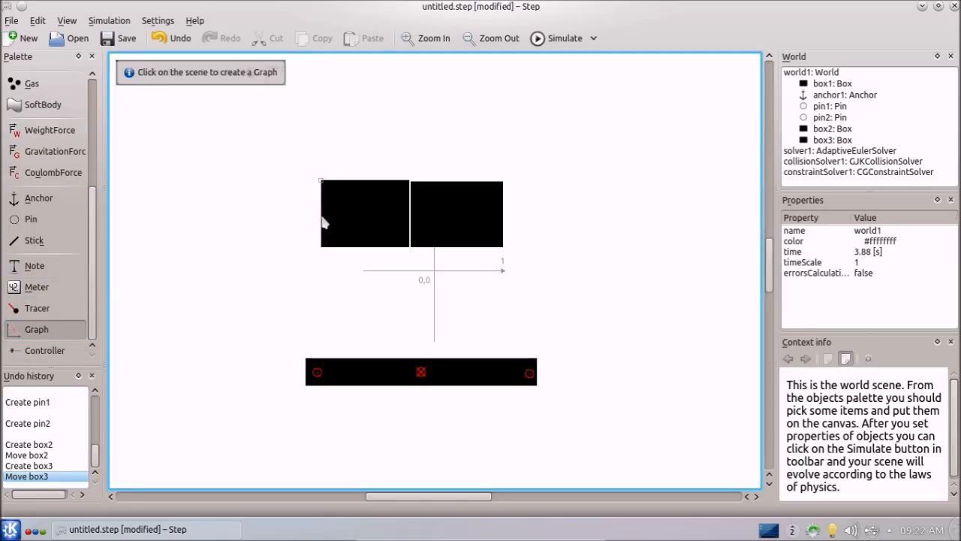
click(189, 183)
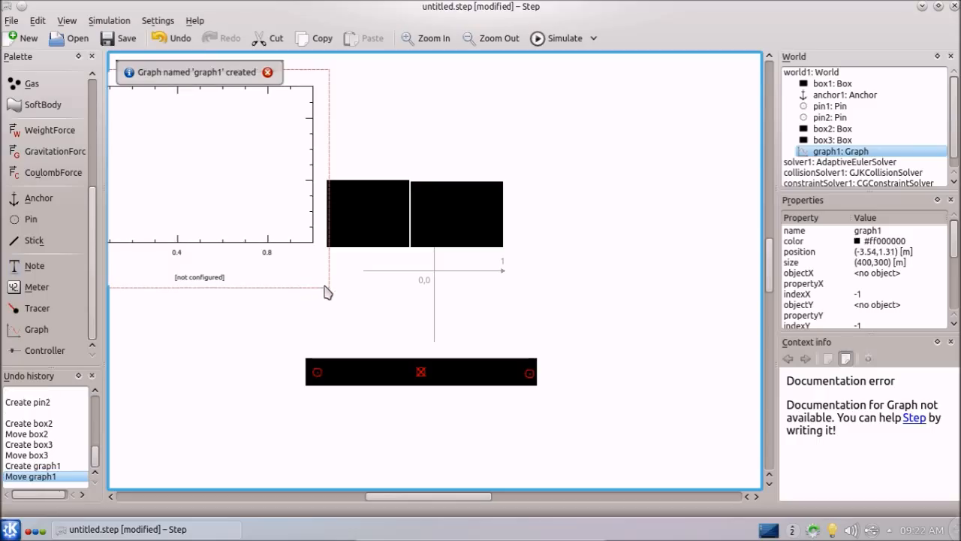
drag(328, 292, 278, 232)
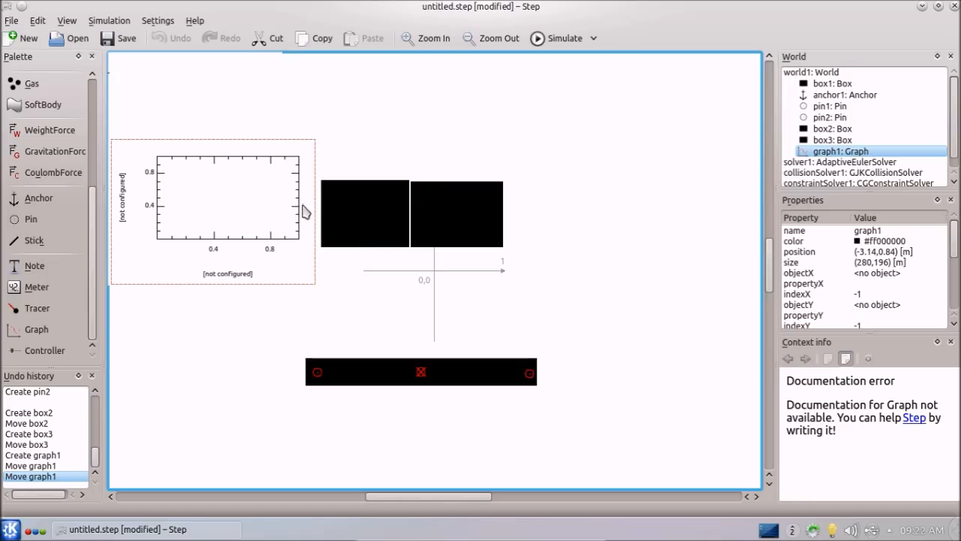
Configure the graph's Y data source as box2 position, index 1.
right_click(299, 209)
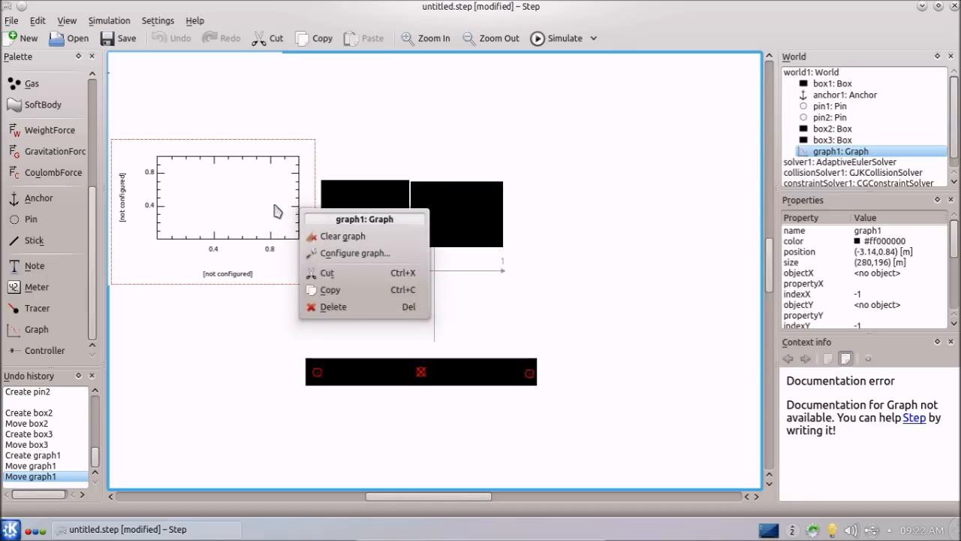
click(321, 253)
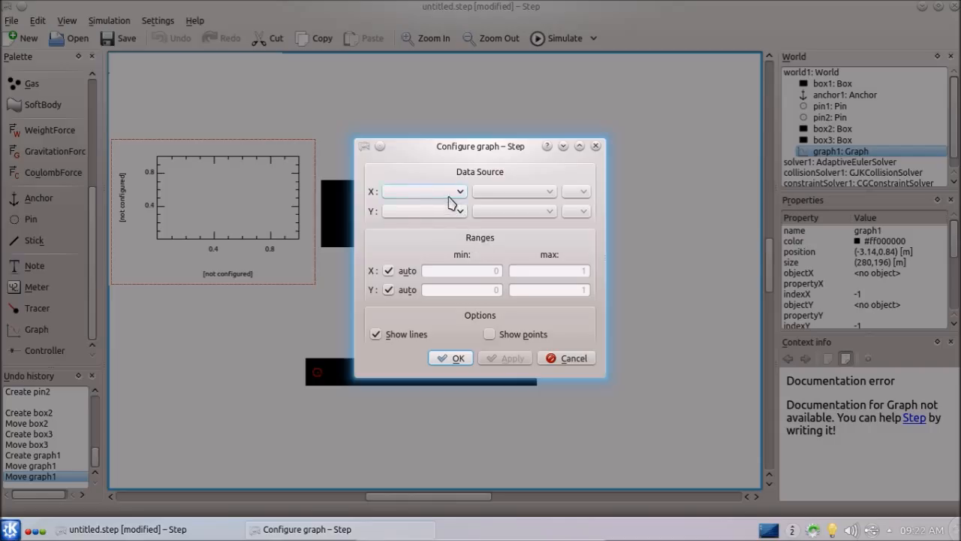
click(409, 193)
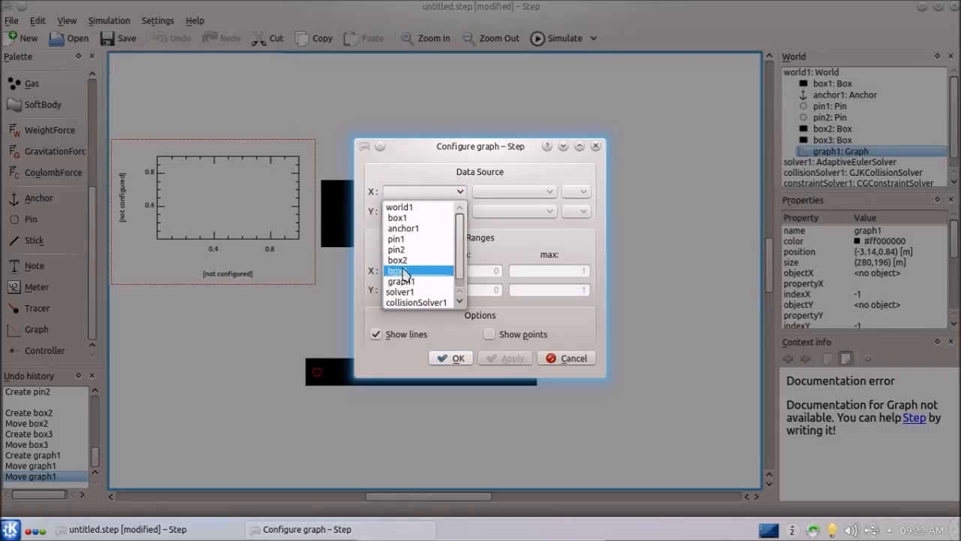
click(421, 194)
click(420, 211)
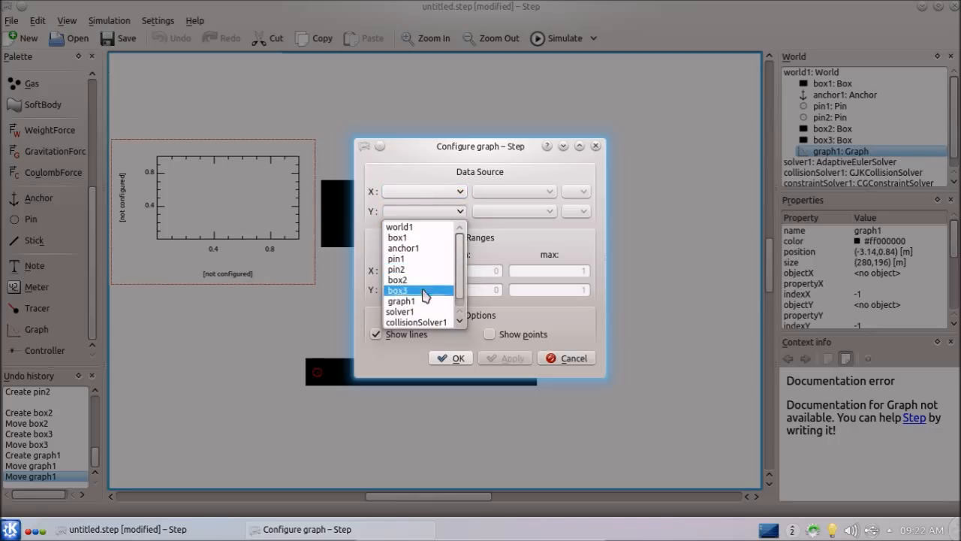
click(424, 282)
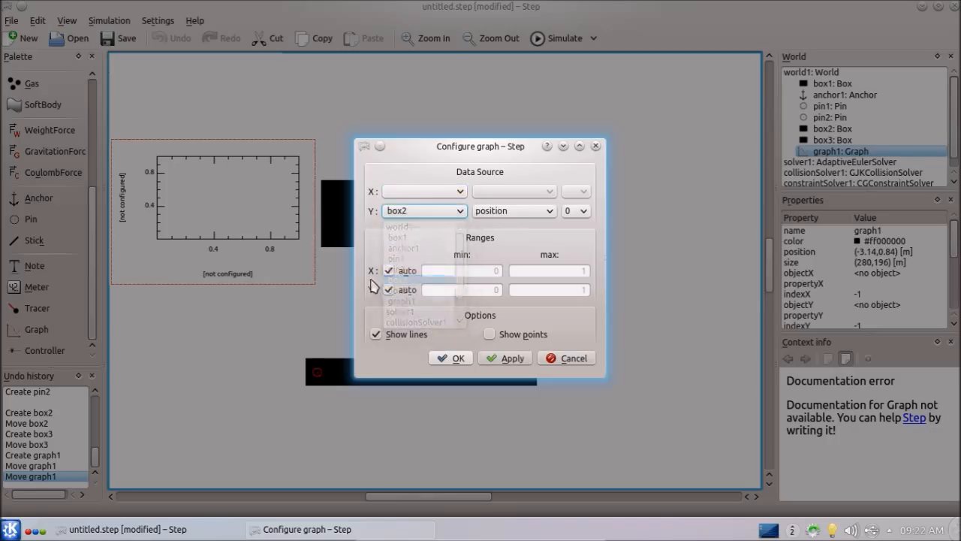
click(508, 213)
click(526, 219)
click(582, 212)
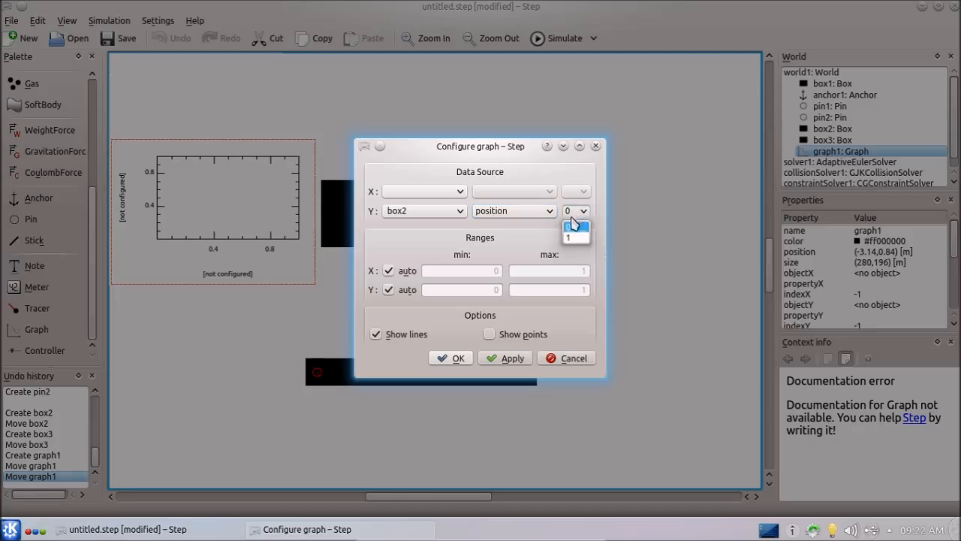
click(575, 239)
Set the graph's X data source to world1 time and apply the configuration, keeping index 1 for the Y source.
click(446, 193)
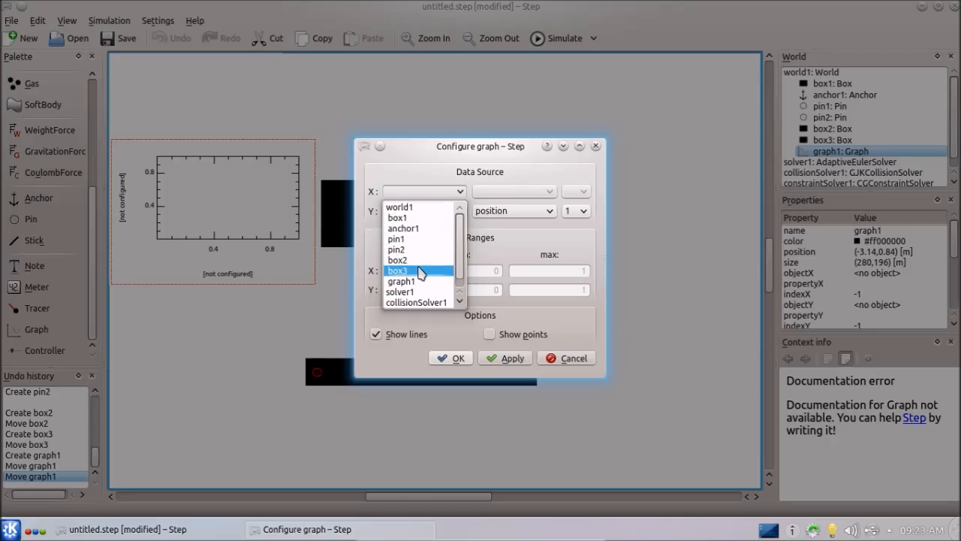
click(401, 209)
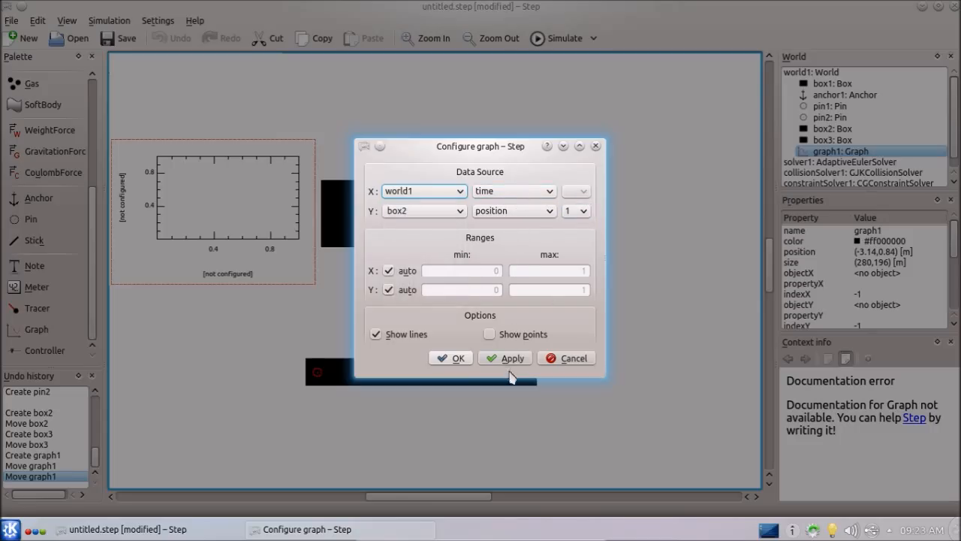
click(576, 211)
click(575, 235)
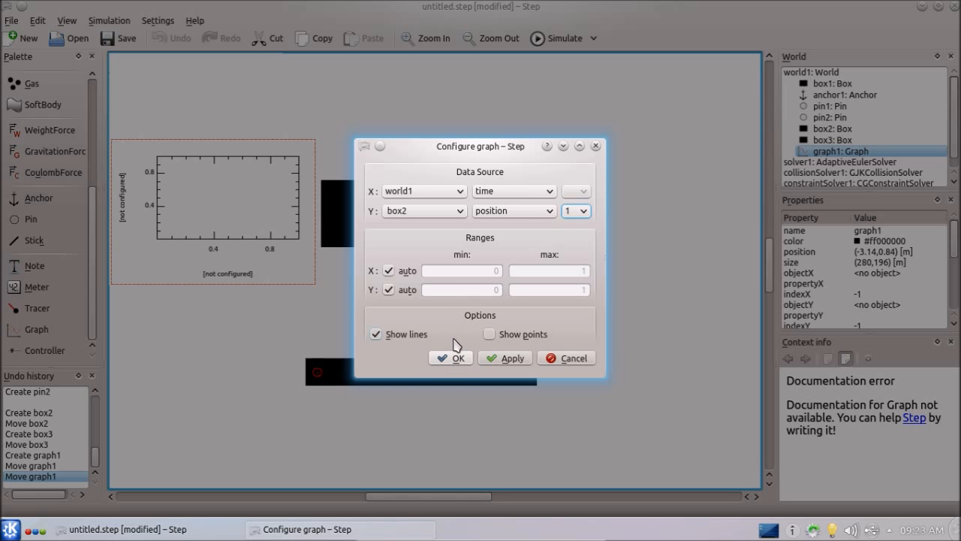
click(453, 356)
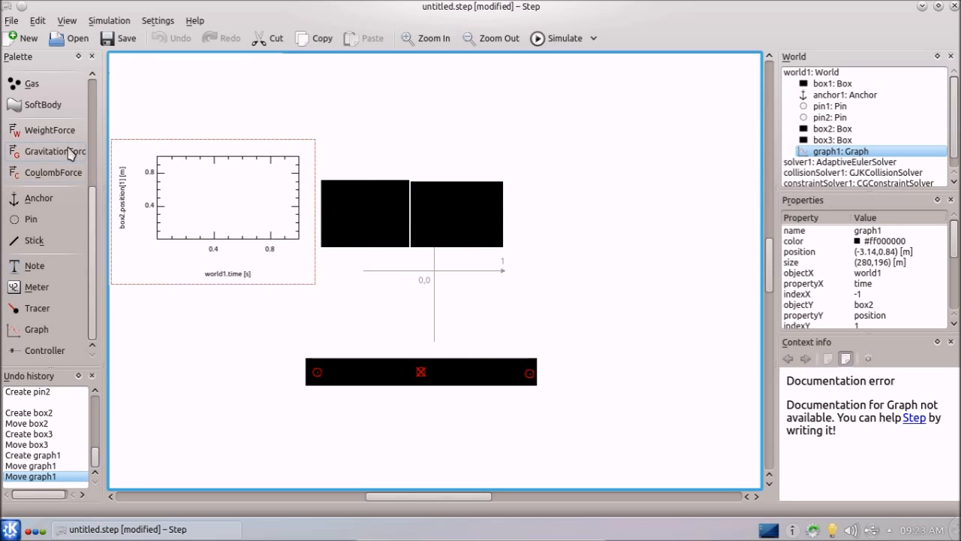
Add a second graph to the right of the boxes, size it to about 306 by 210, and open its configuration.
click(36, 329)
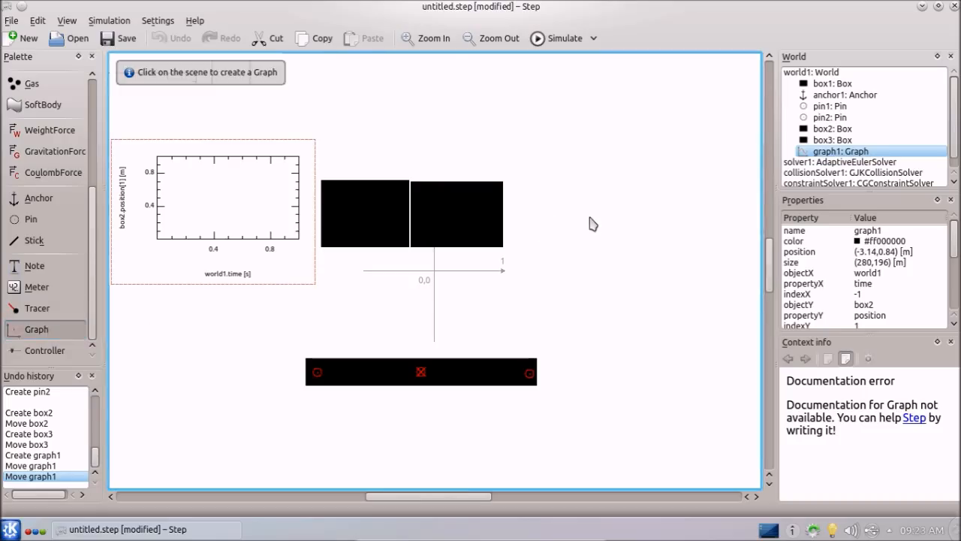
click(593, 224)
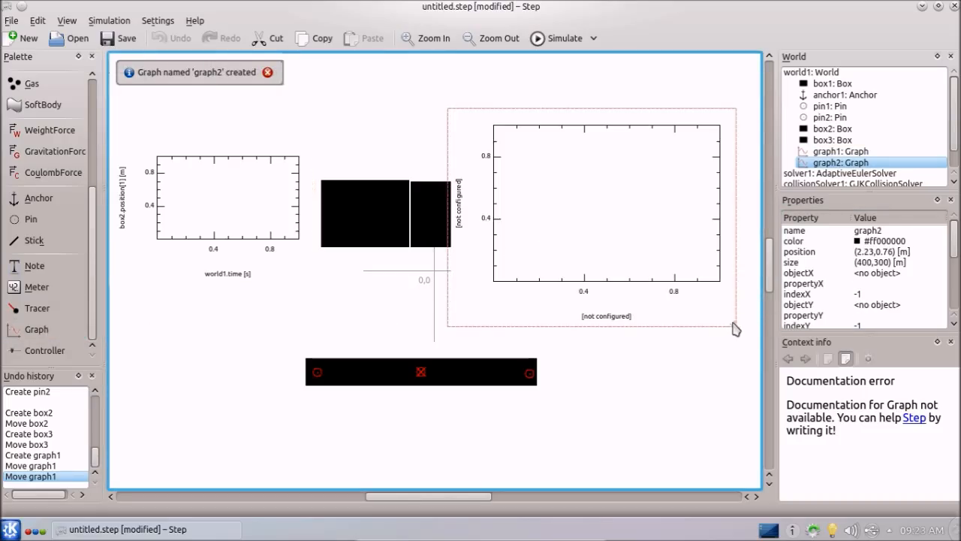
drag(734, 328, 668, 263)
drag(612, 232, 678, 265)
click(486, 212)
right_click(581, 216)
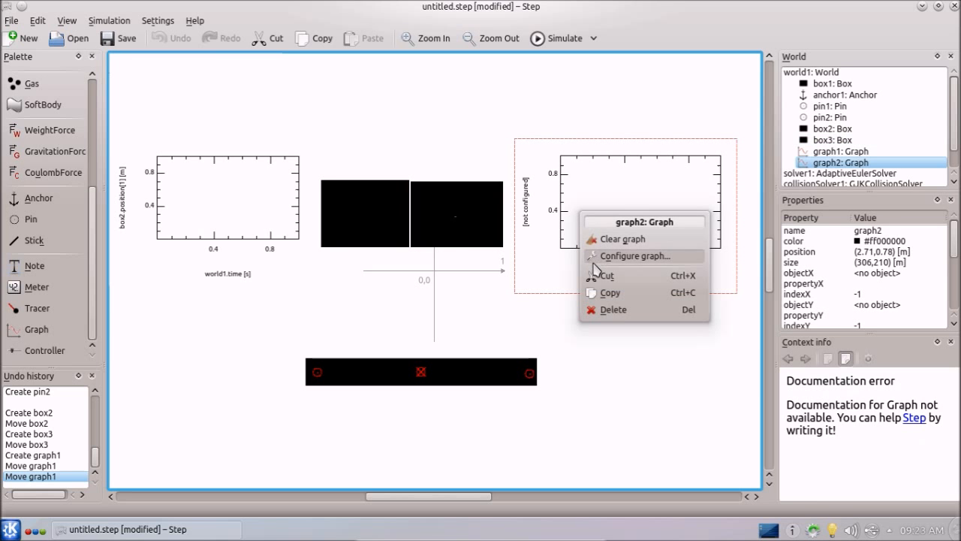
click(598, 256)
Assign box3 position, index 1, to the second graph's X source and world1 time to its Y source.
click(421, 191)
click(398, 269)
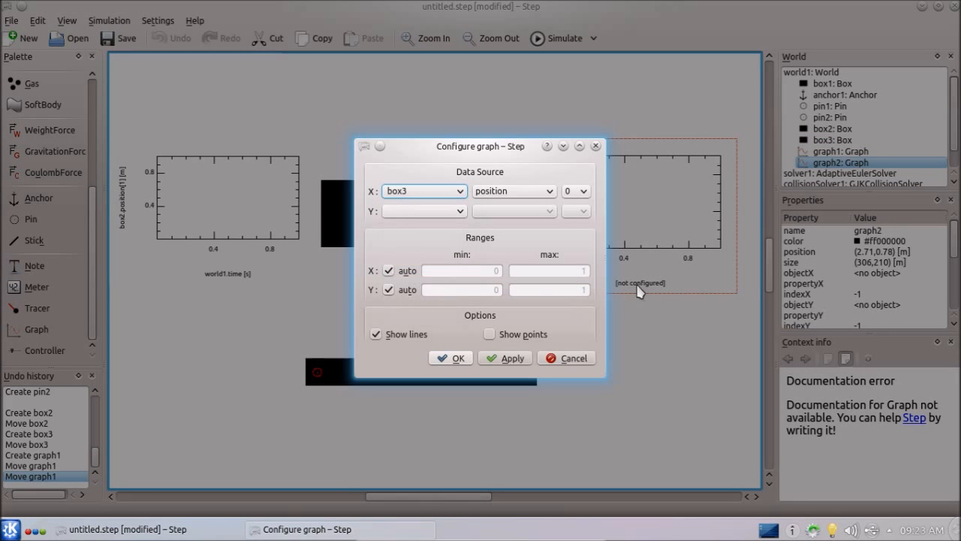
click(579, 191)
click(576, 201)
click(421, 211)
click(400, 228)
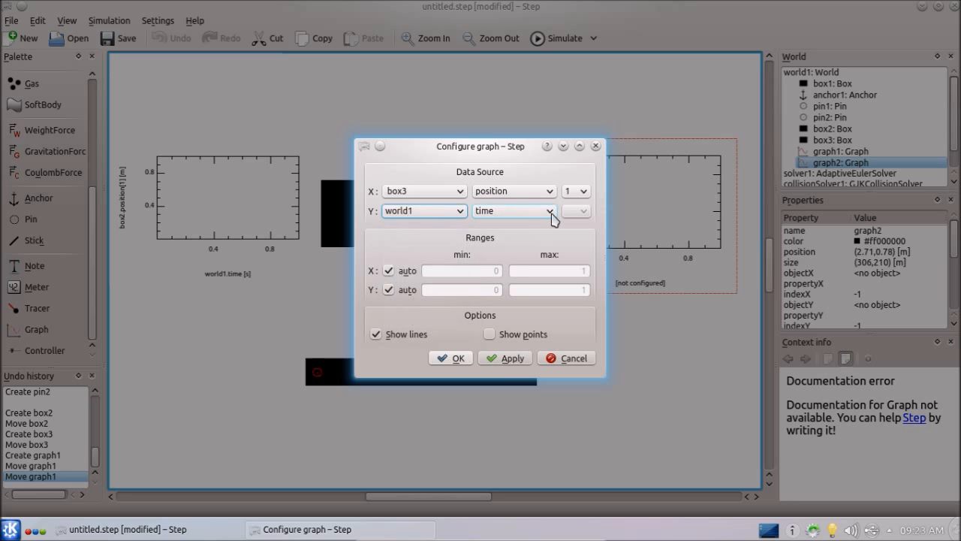
Set the second graph's X source to world1 time and its Y source to box3 position, index 1, and accept.
click(459, 191)
click(405, 207)
click(460, 211)
click(405, 291)
click(583, 211)
click(575, 238)
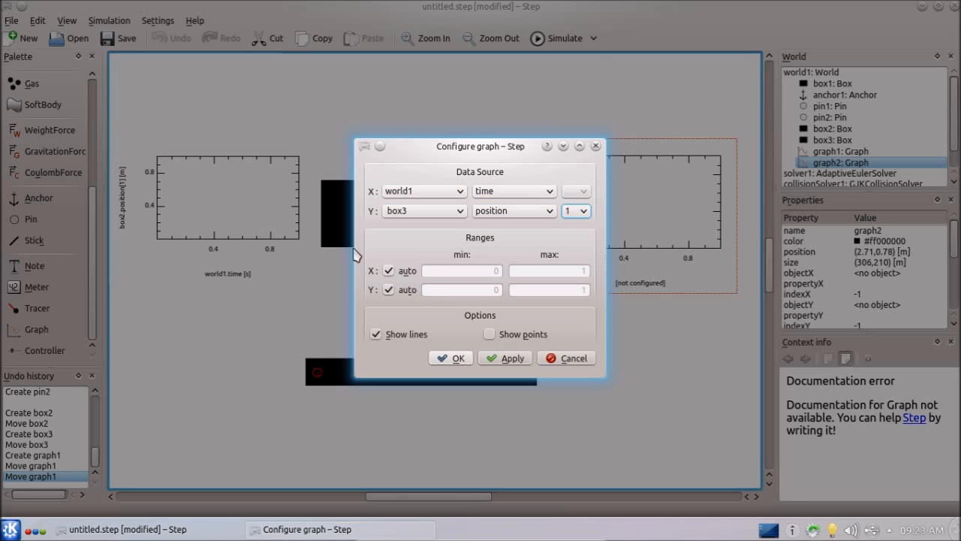
click(455, 358)
Turn on the display of points for the box2 position graph.
double_click(300, 281)
click(492, 335)
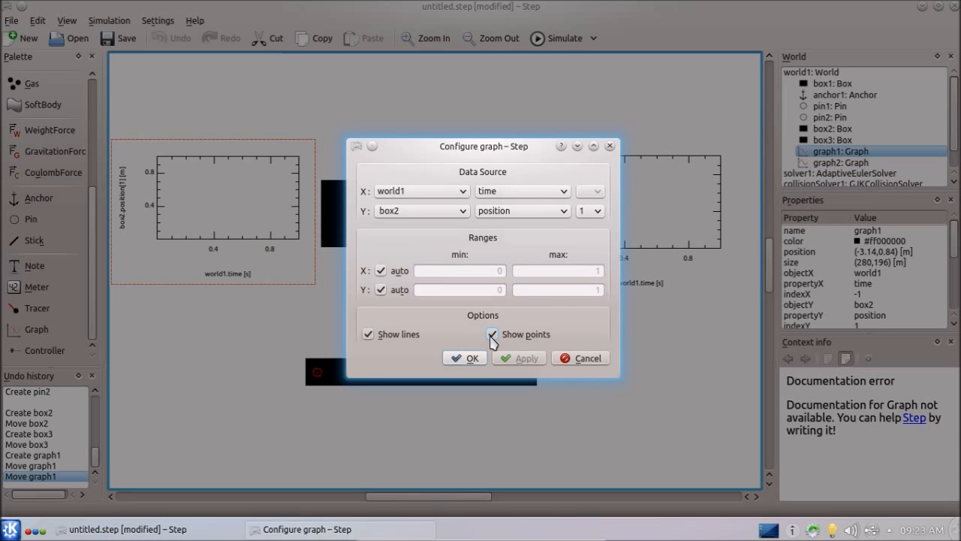
click(458, 358)
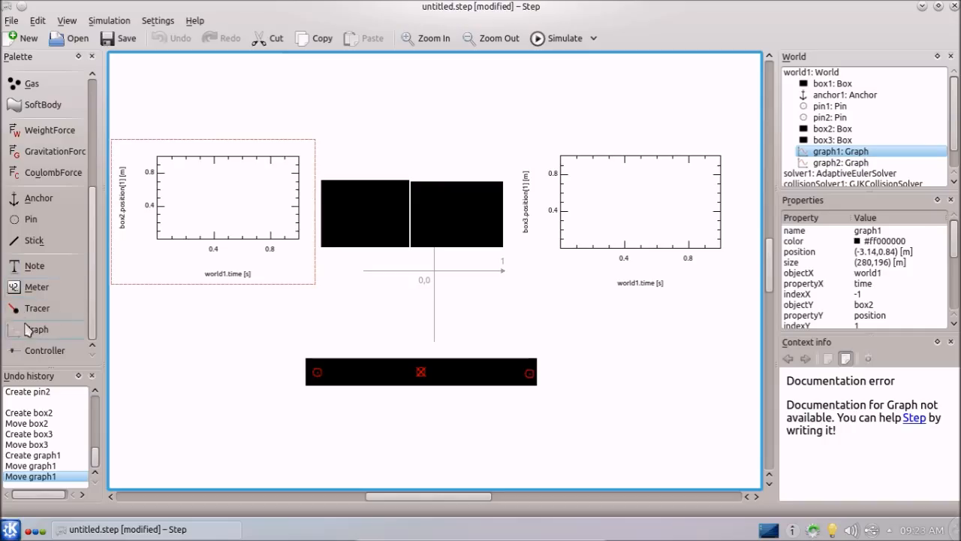
Add a weight force to the world and set its weightConst to 1 m/s².
click(41, 136)
click(422, 178)
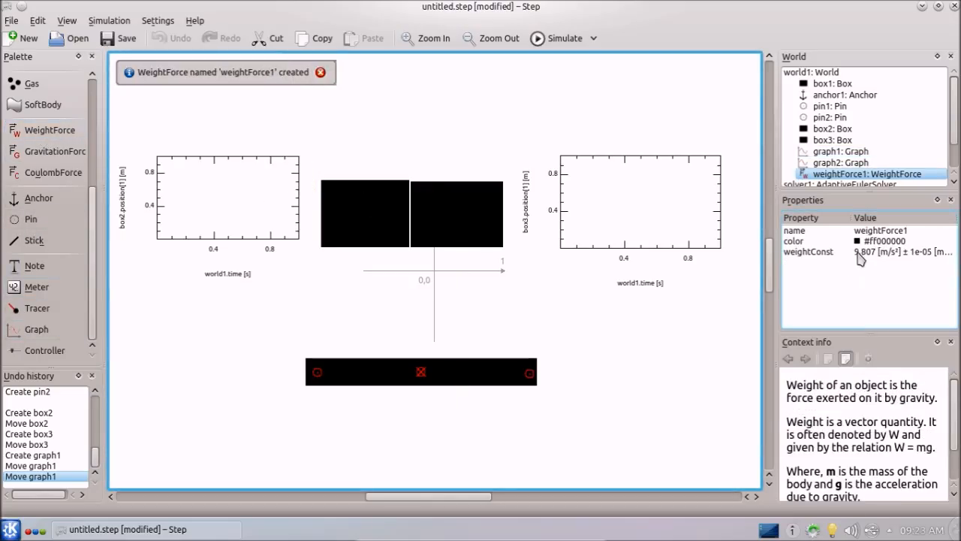
click(857, 252)
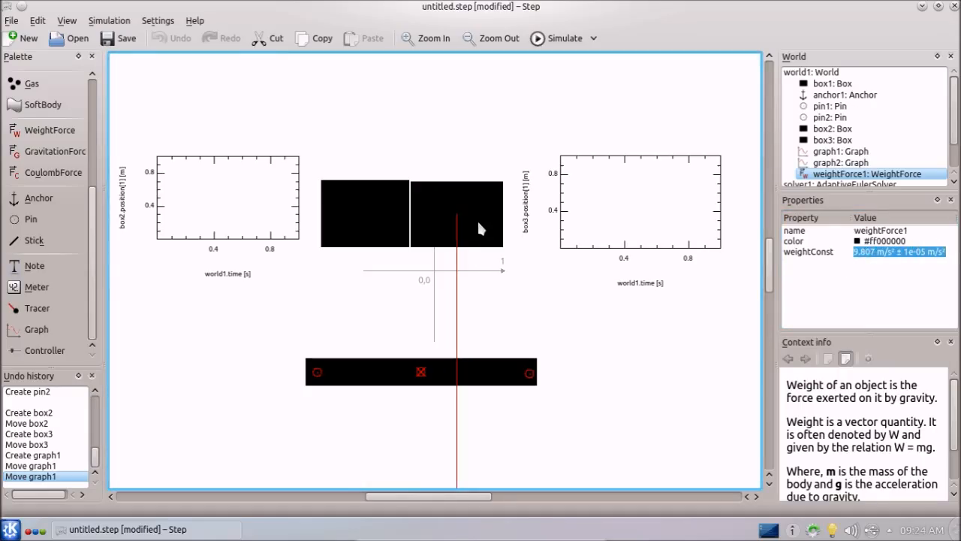
mouse_move(477, 227)
click(873, 252)
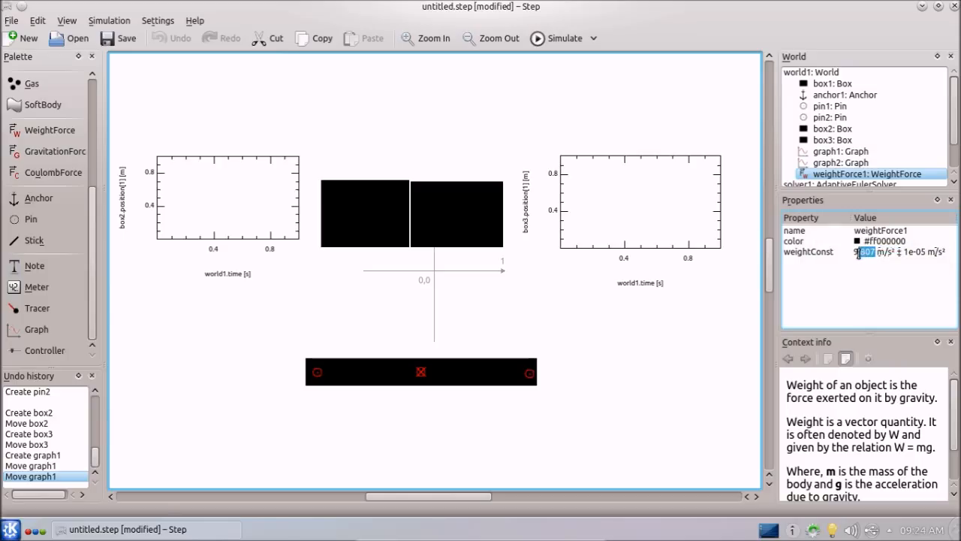
key(F1)
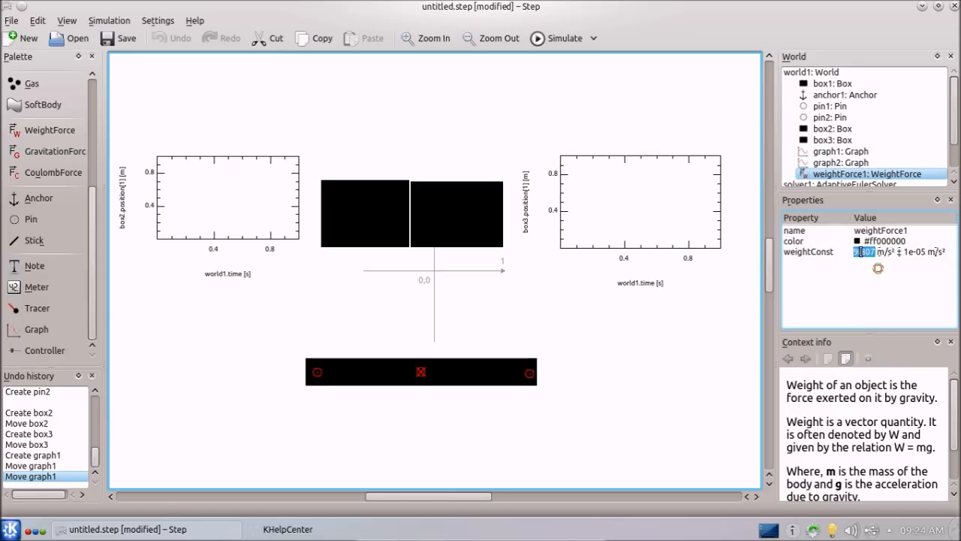
text(1)
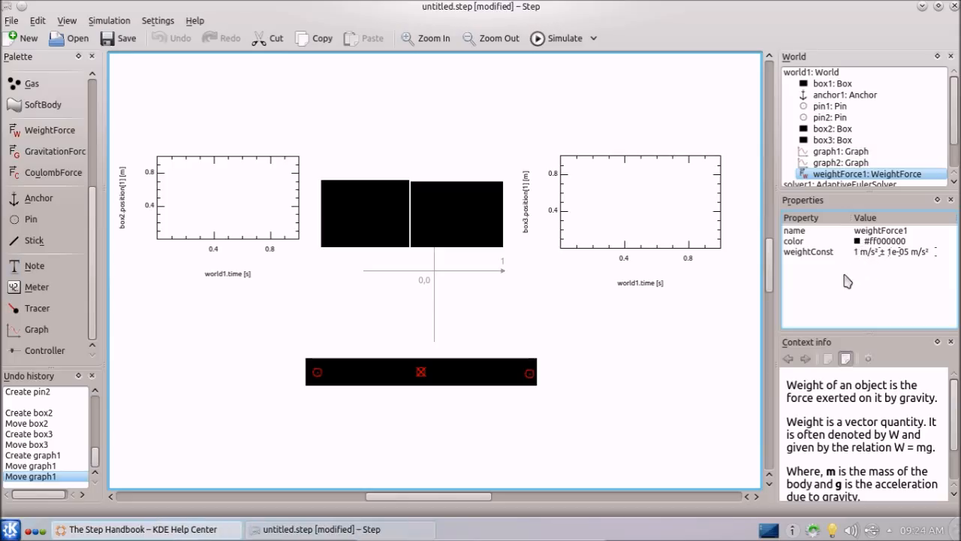
click(697, 252)
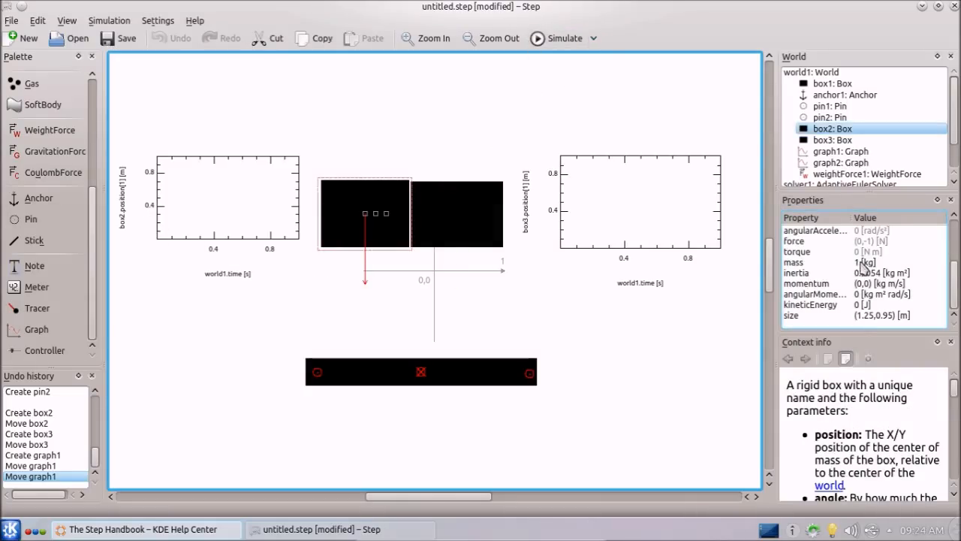
Set box2's mass to 0.5 kg and run the simulation through the boxes' bounces before stopping it.
click(859, 263)
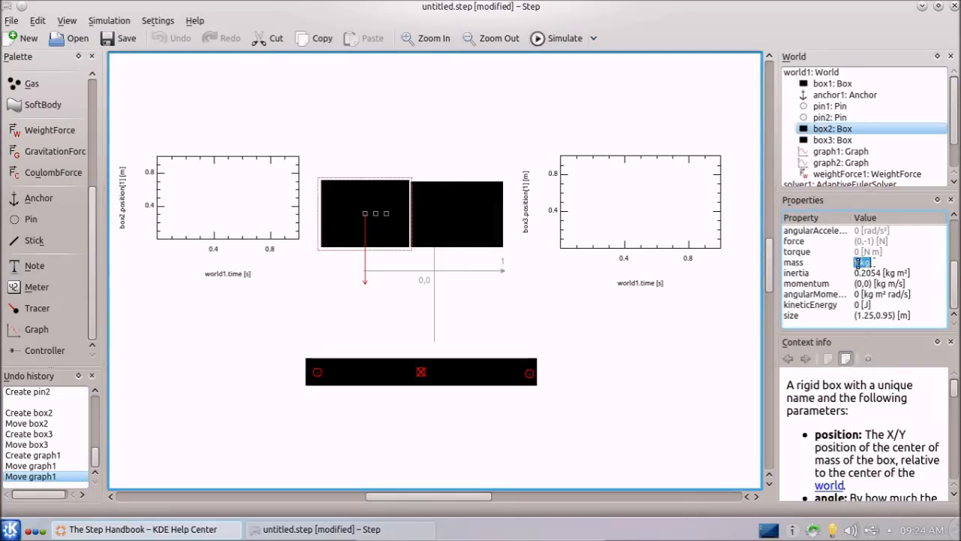
text(0.5)
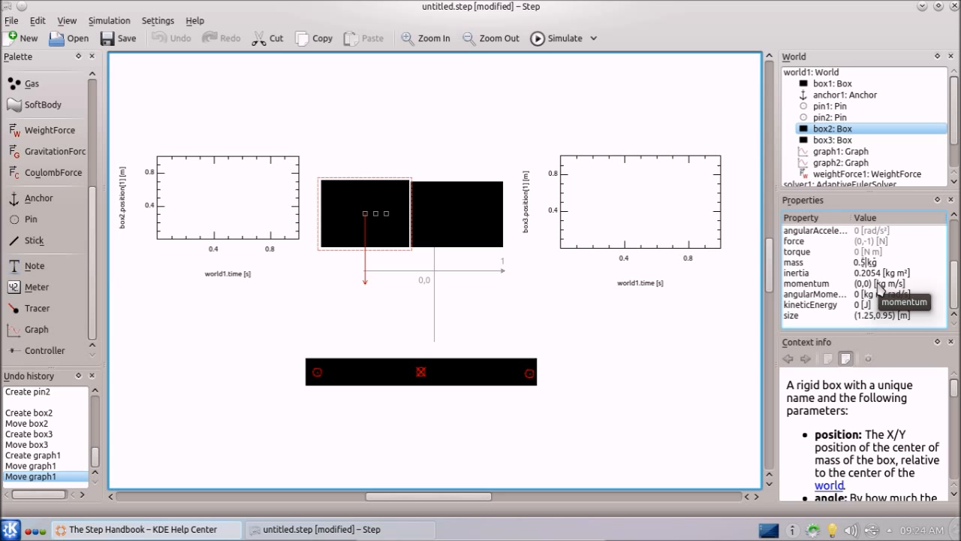
click(638, 300)
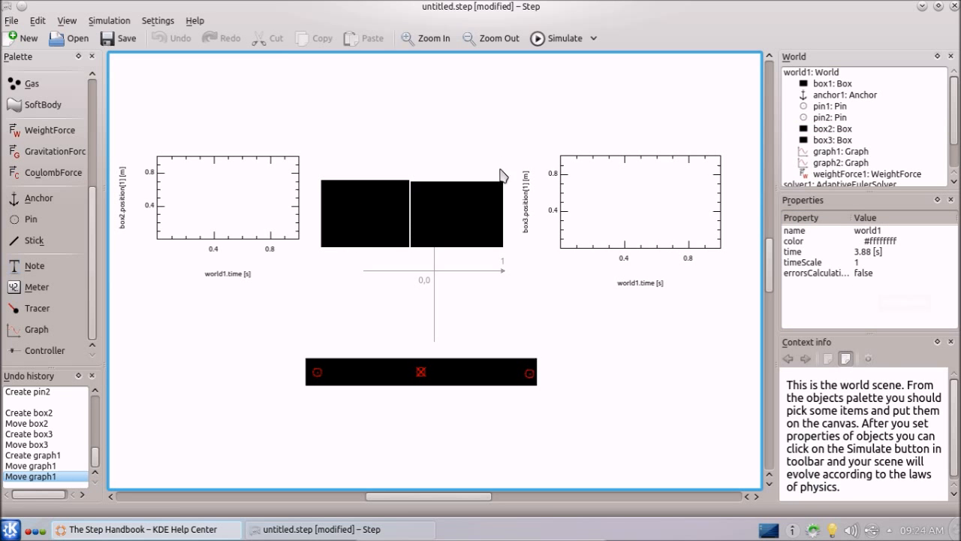
click(541, 39)
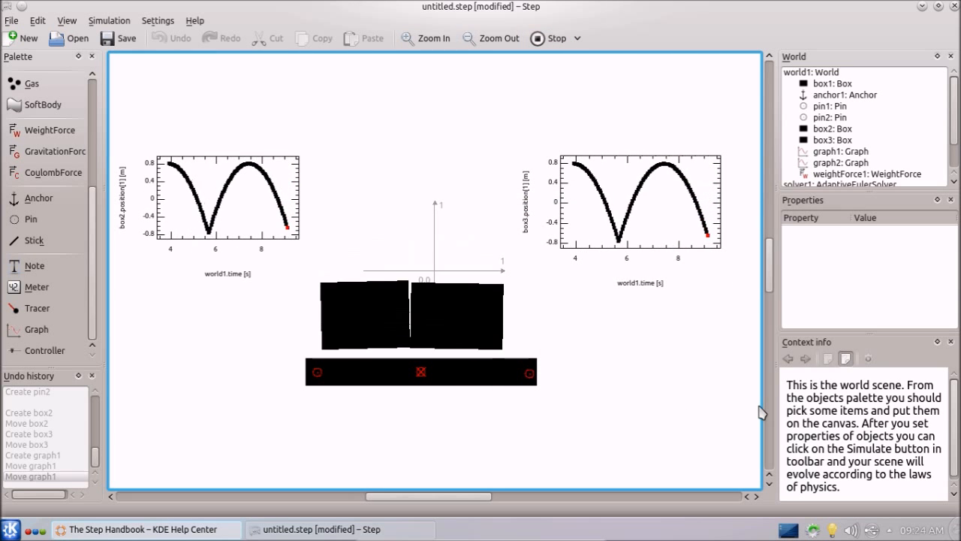
click(551, 37)
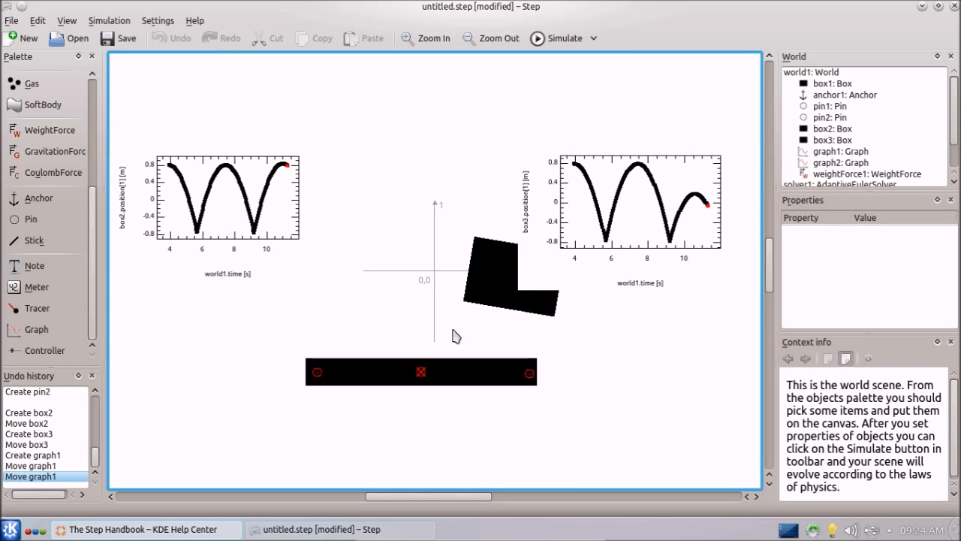
Open the bundled example brownian.step, discarding the changes to the current experiment.
click(12, 22)
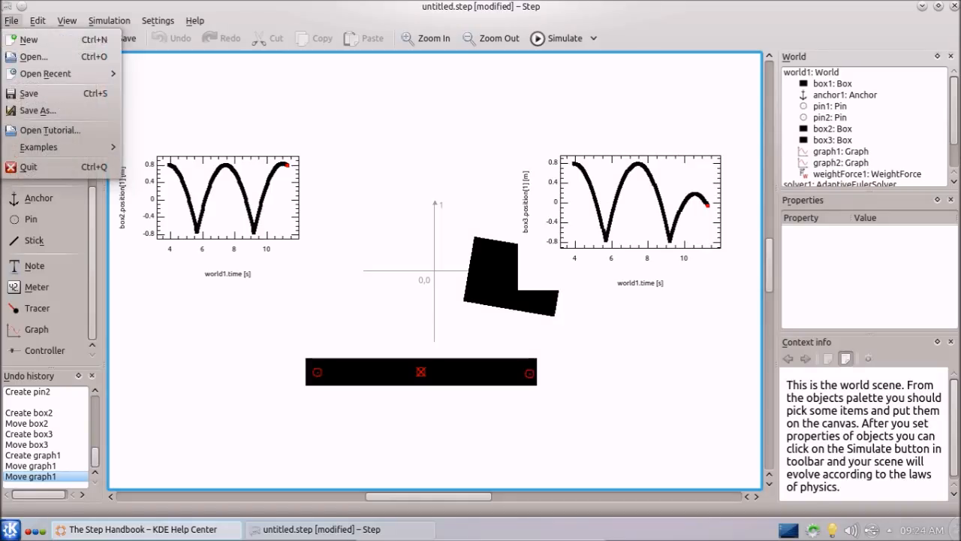
mouse_move(76, 149)
mouse_move(27, 149)
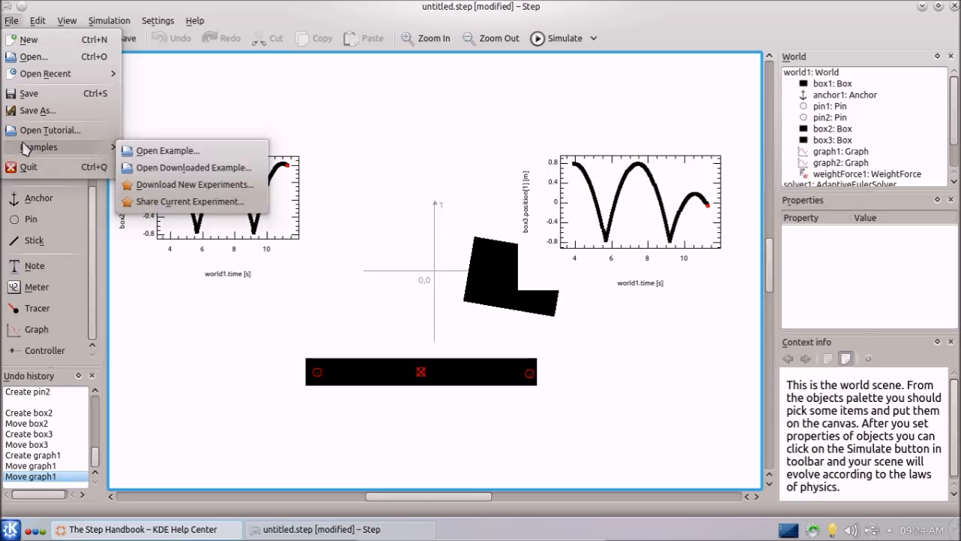
click(138, 153)
click(481, 294)
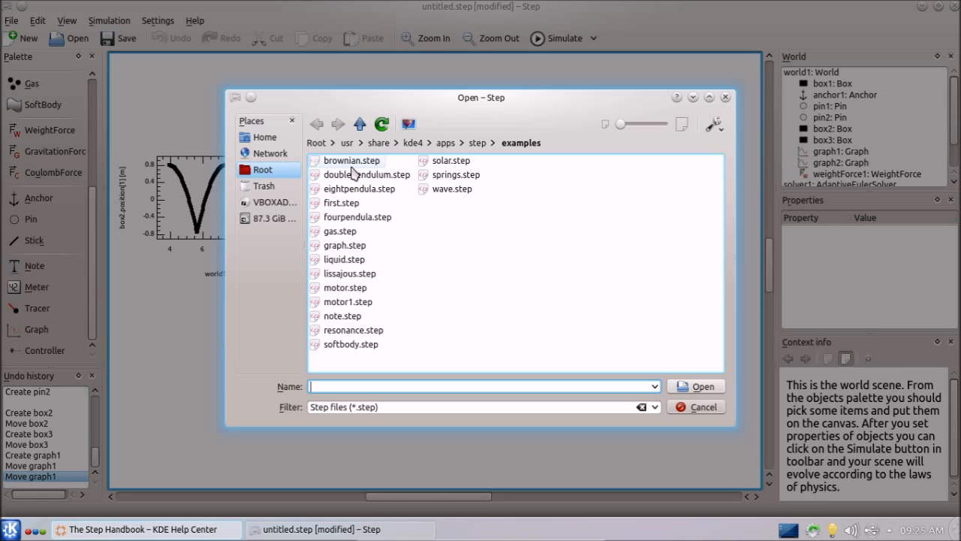
double_click(352, 164)
click(350, 176)
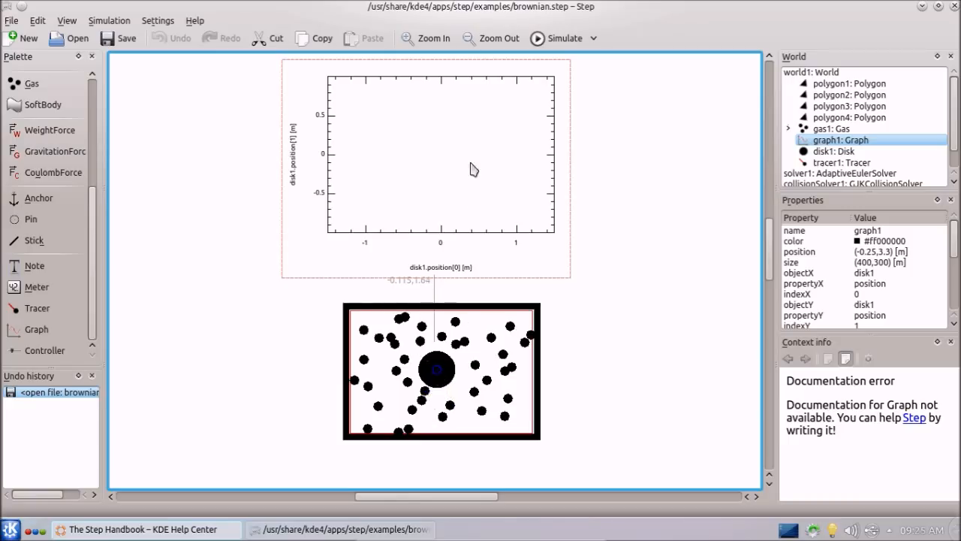
Run the Brownian motion simulation, raise its speed to 16x, and stop it.
click(538, 42)
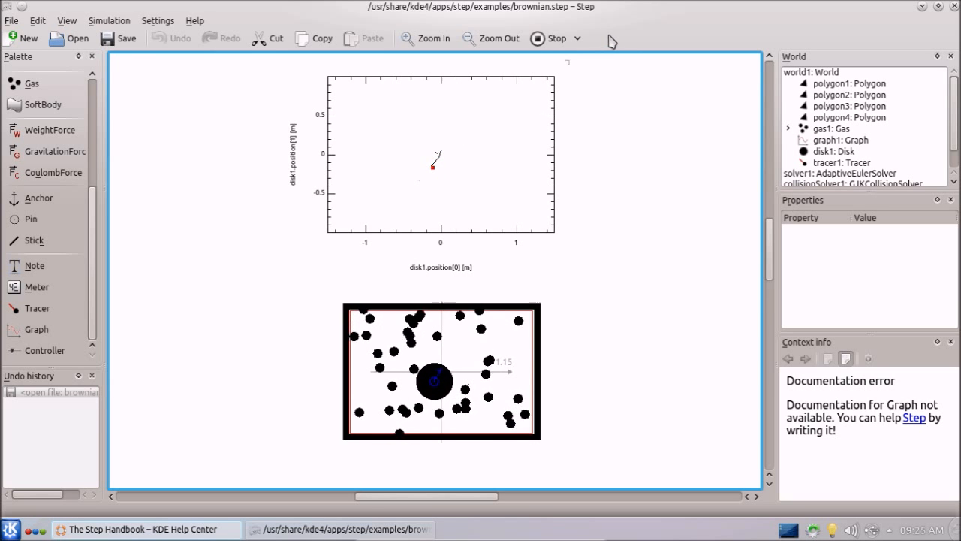
click(579, 41)
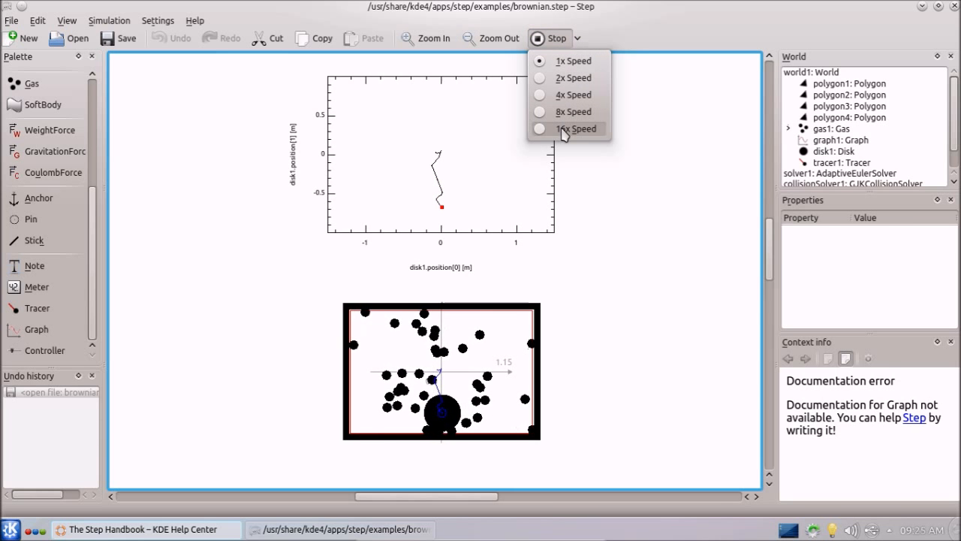
click(623, 204)
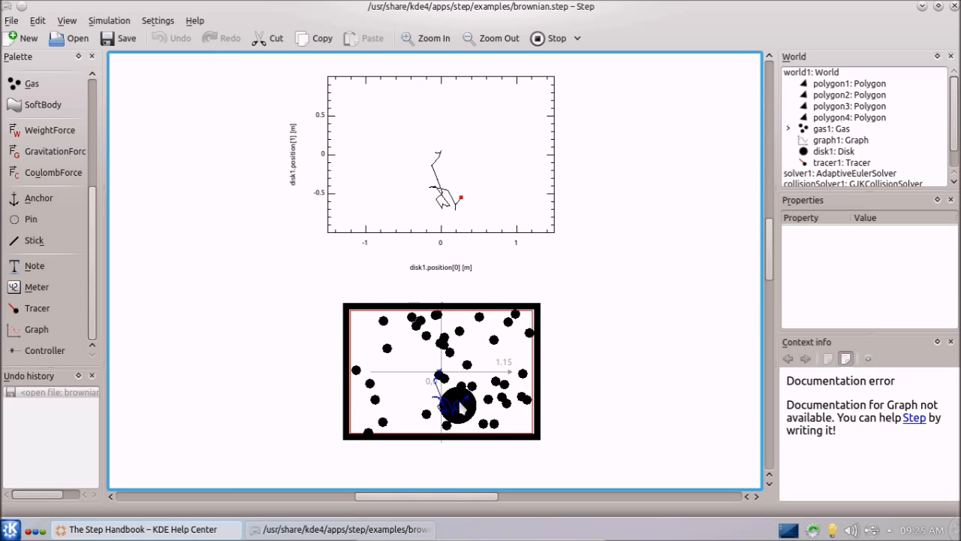
click(576, 37)
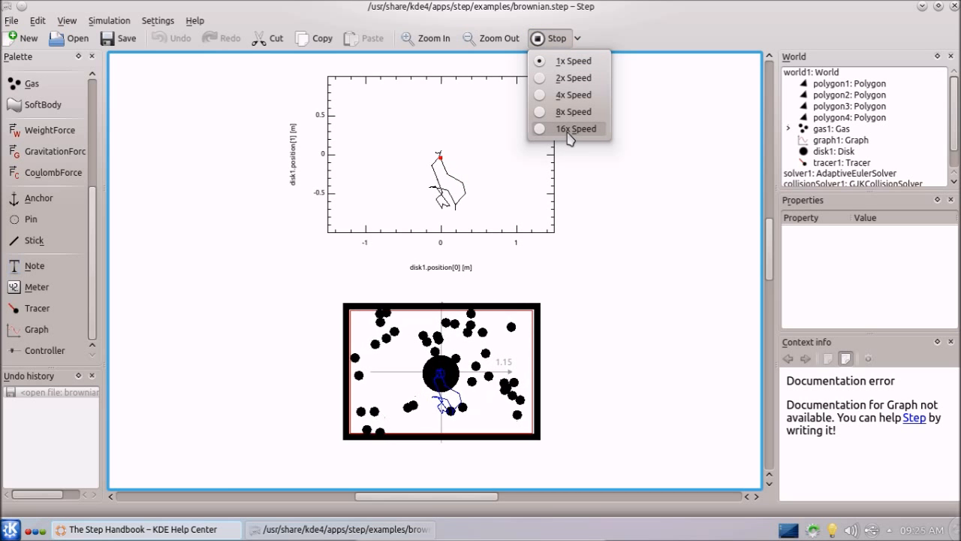
click(569, 131)
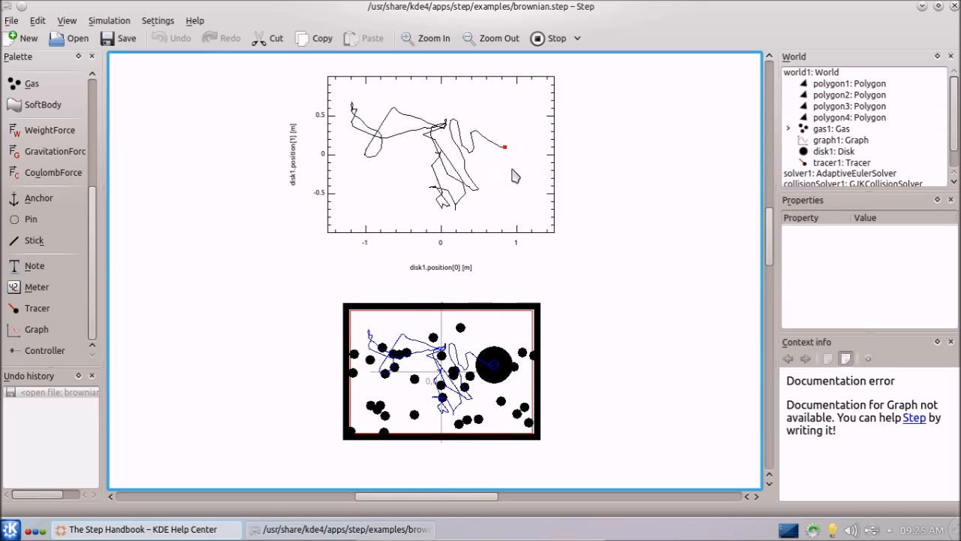
click(556, 39)
Examine the X and Y data sources and position indexes in the disk1 graph's configuration, and close it without changes.
right_click(474, 111)
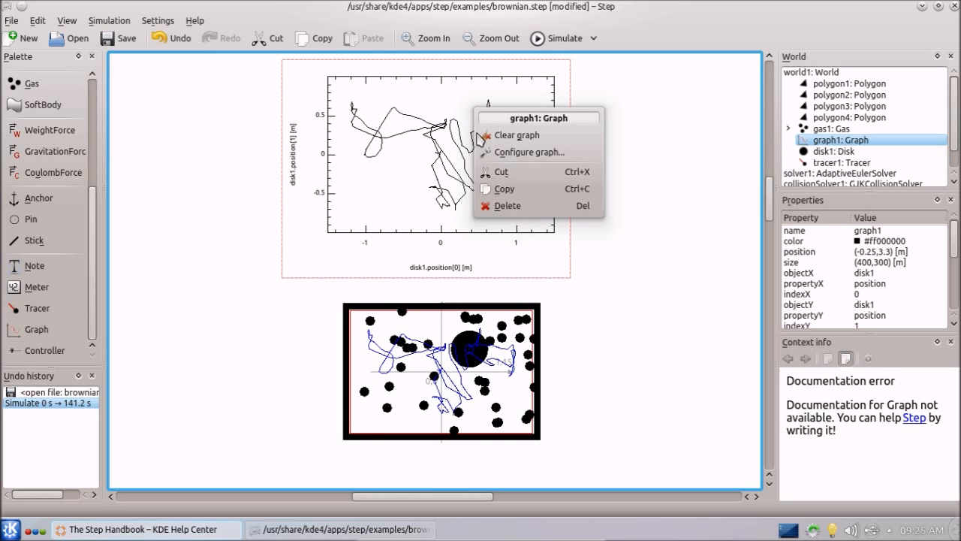
click(537, 152)
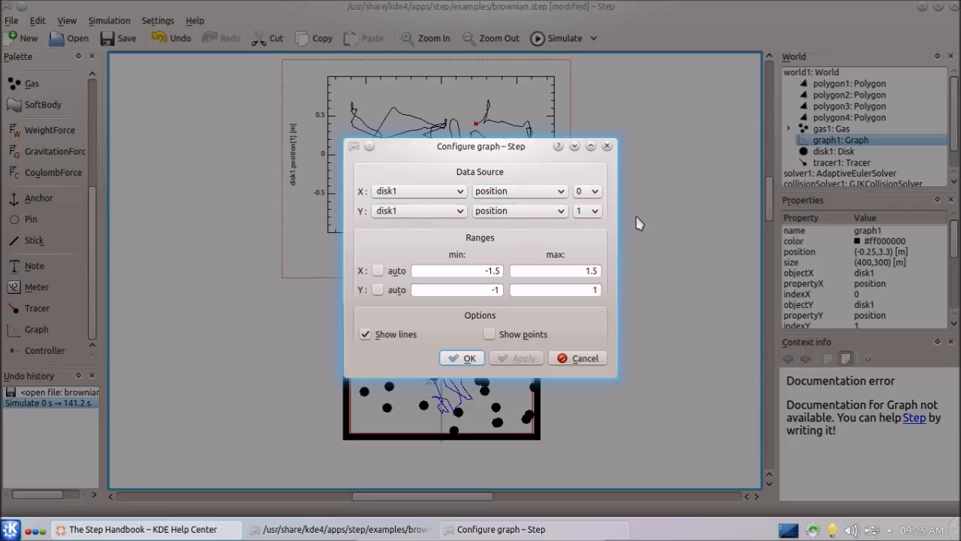
click(585, 194)
click(591, 194)
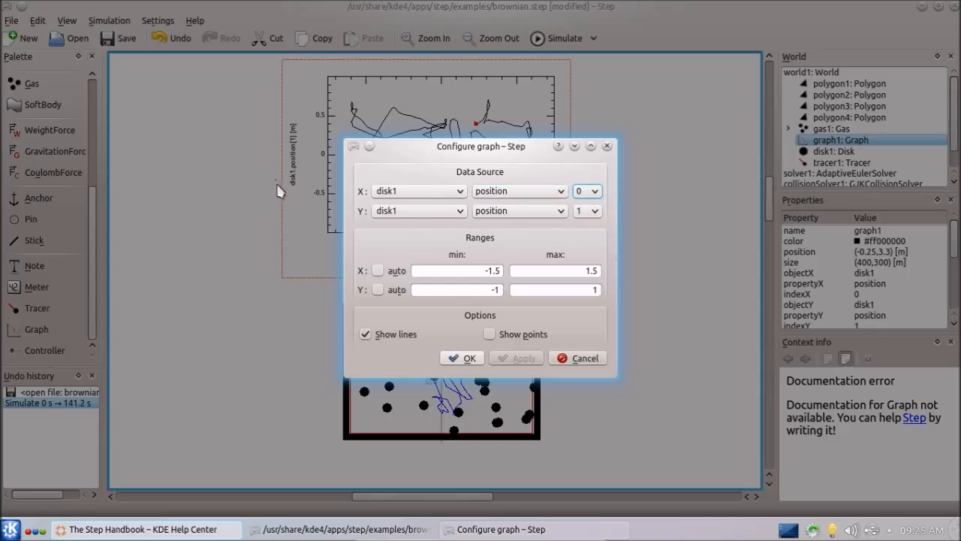
drag(483, 160, 399, 159)
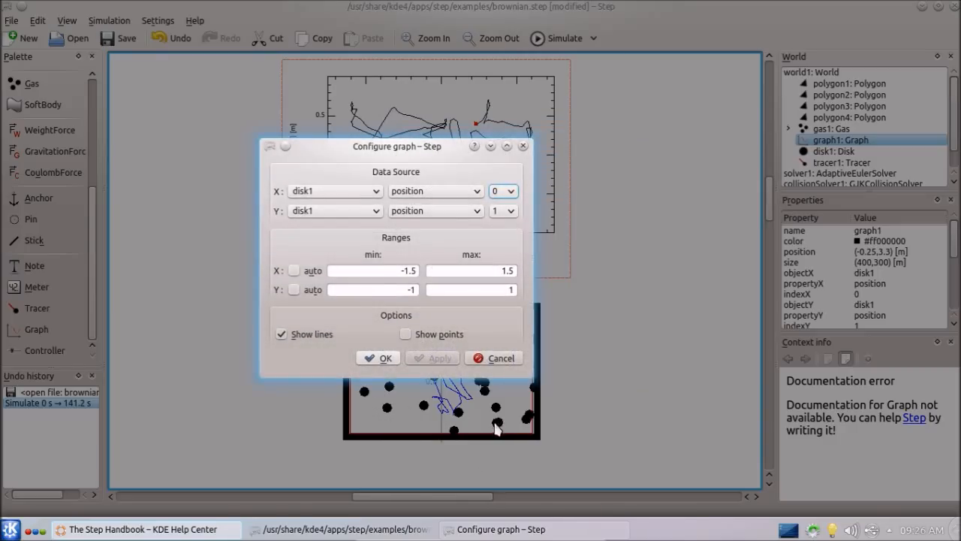
click(504, 211)
click(502, 229)
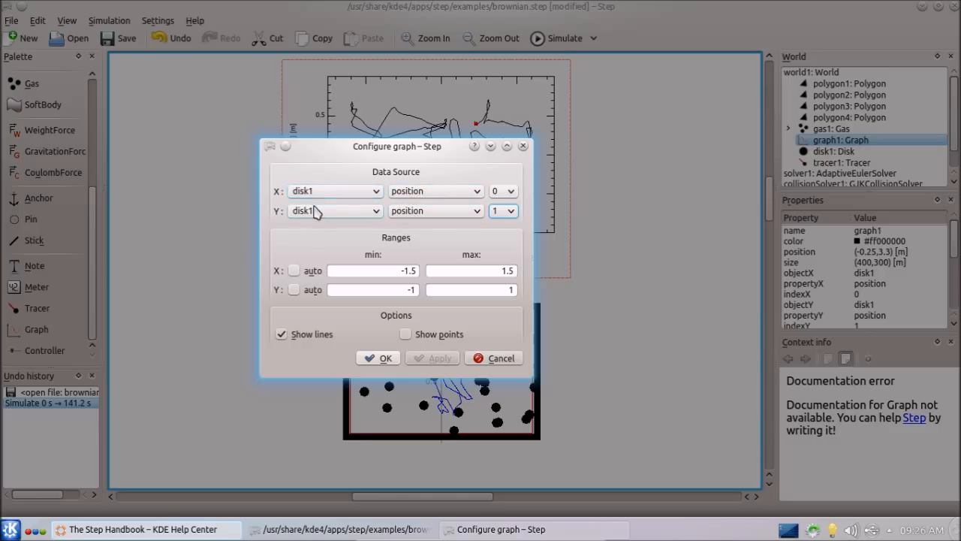
click(524, 146)
Open the bundled example eightpendula.step, discarding the current changes, and run its simulation briefly.
click(23, 22)
mouse_move(110, 150)
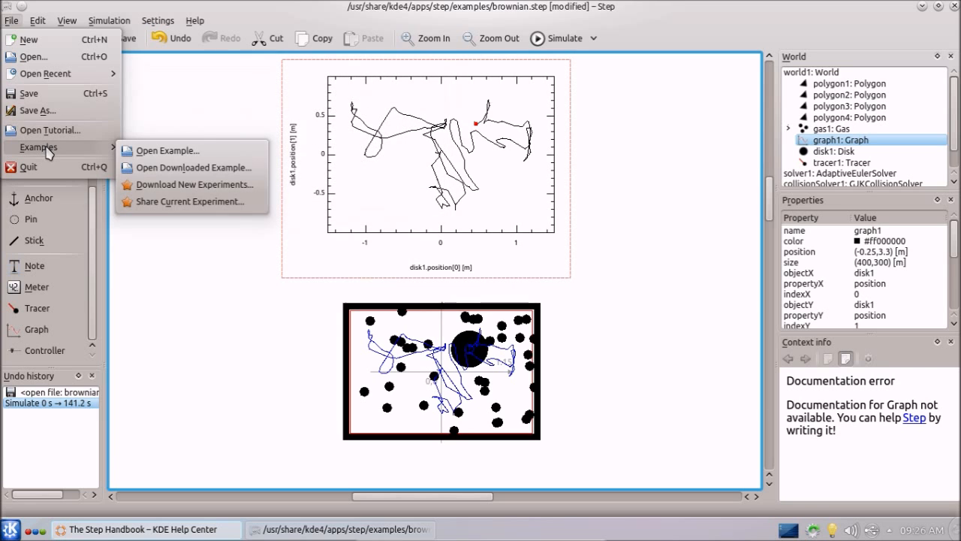
click(161, 150)
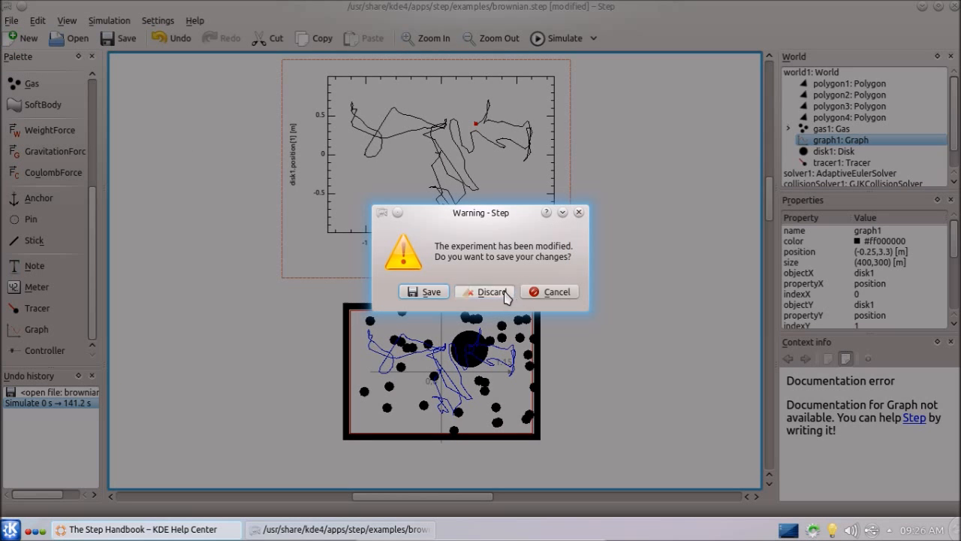
click(481, 293)
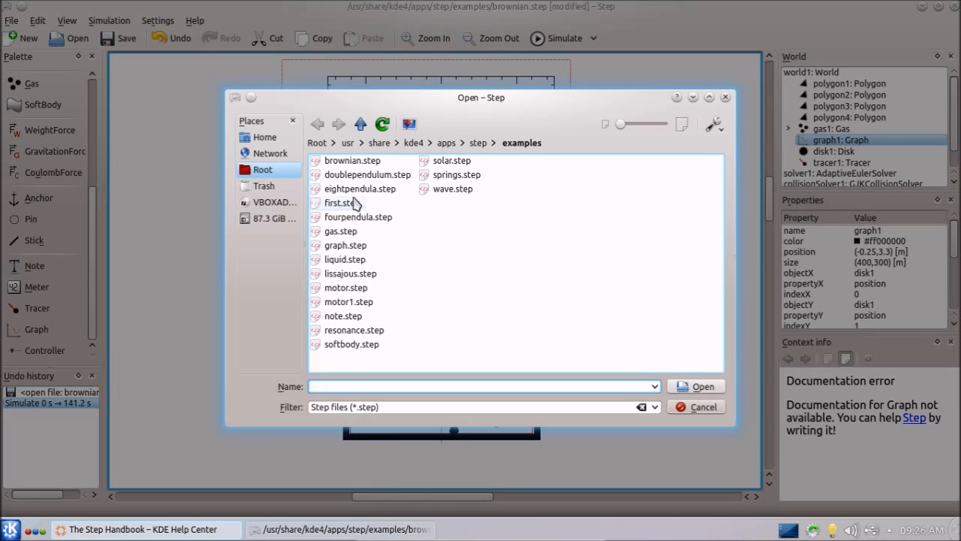
double_click(351, 188)
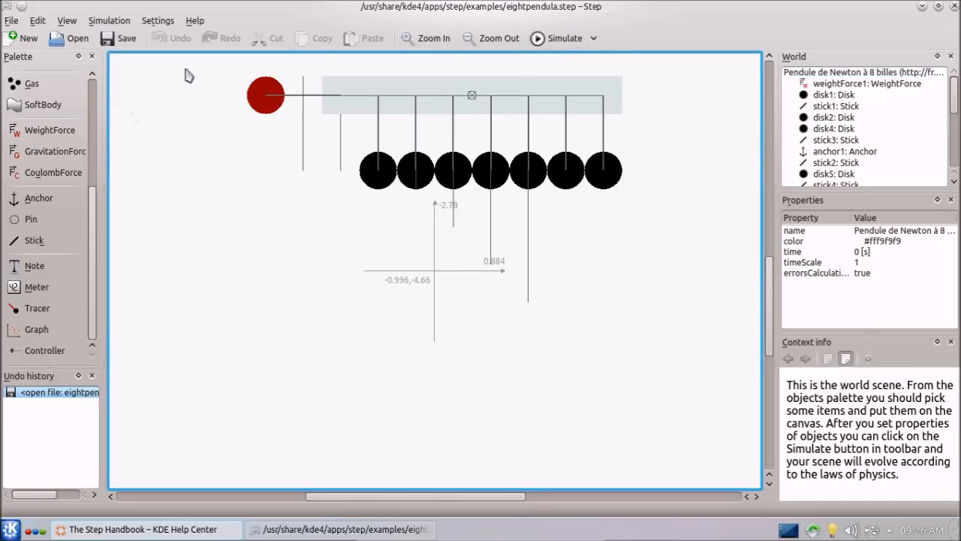
click(557, 37)
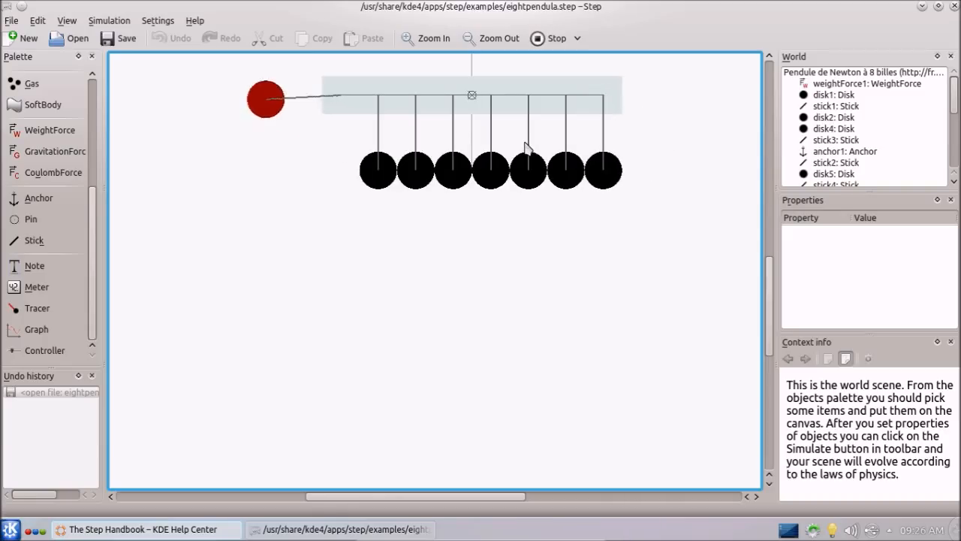
click(557, 39)
Open the bundled example wave.step, discarding the current changes, and select the word "the" in its note about the wave's travel.
click(13, 21)
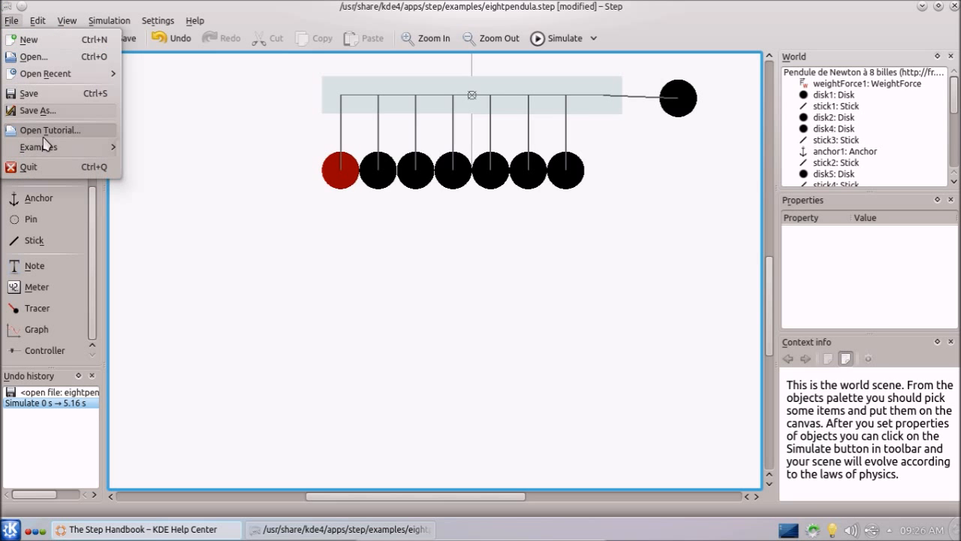
mouse_move(48, 148)
click(156, 152)
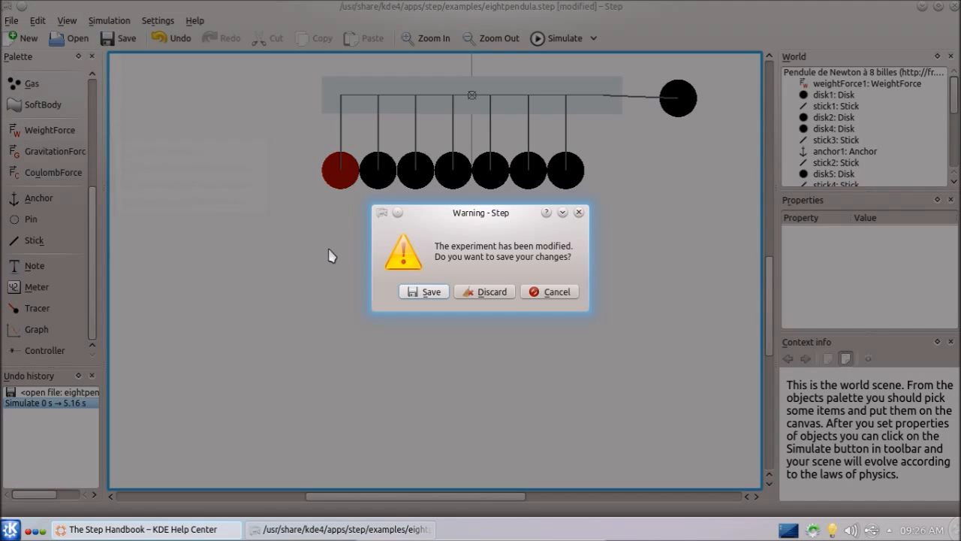
click(497, 293)
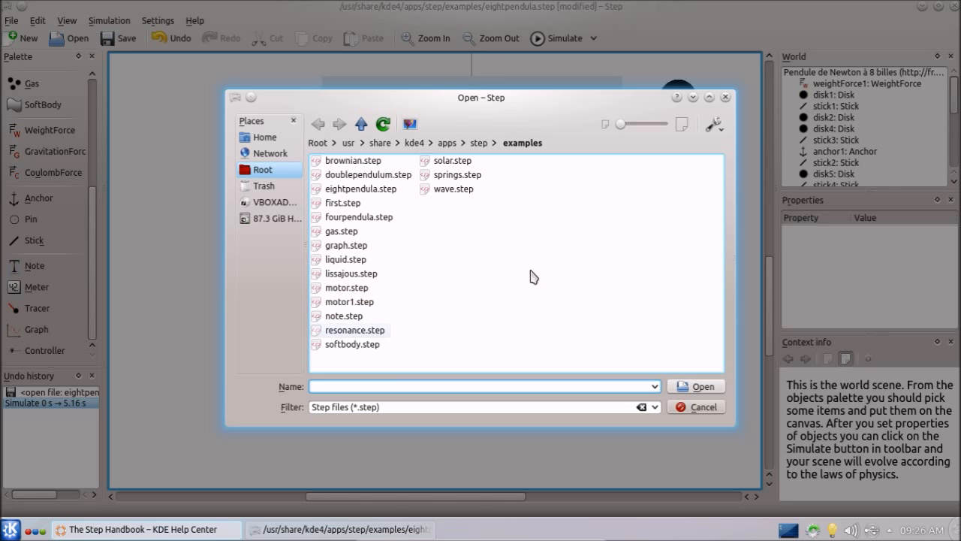
double_click(453, 188)
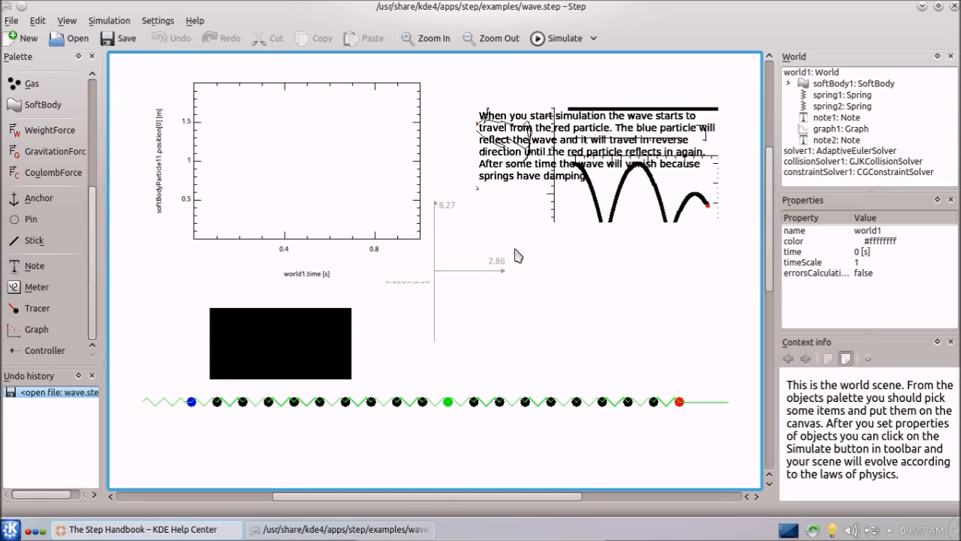
click(567, 163)
double_click(567, 163)
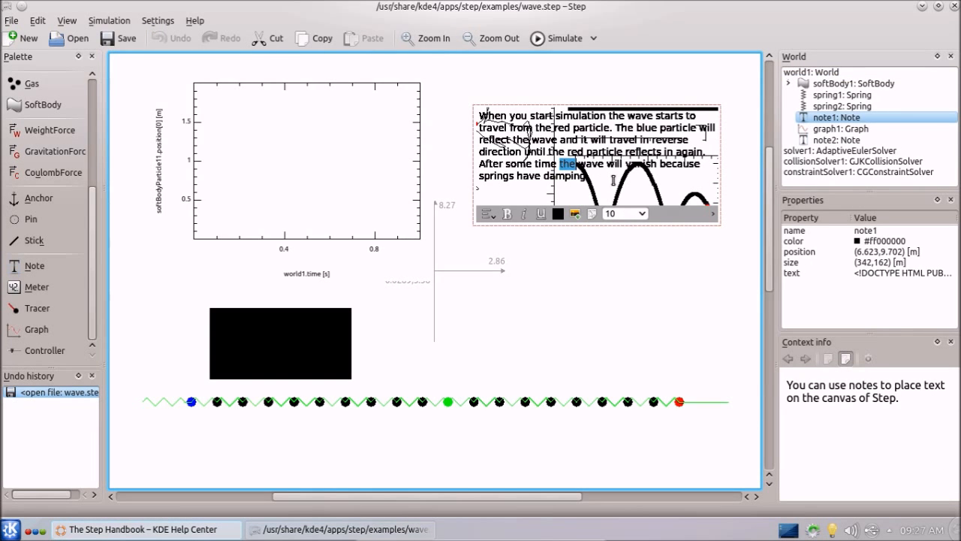
Select the full text of the wave travel note and of the black note below the graph to read them.
drag(600, 178, 469, 103)
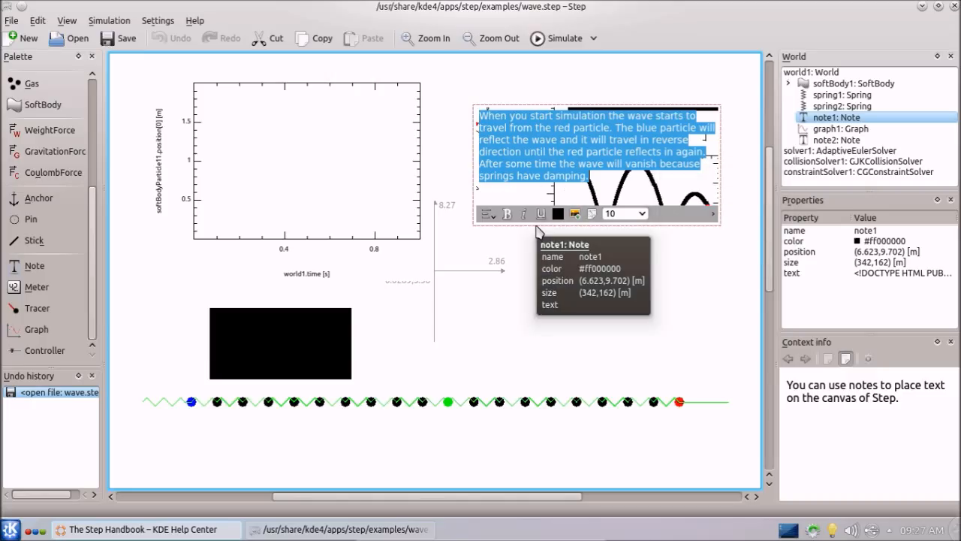
click(284, 338)
double_click(274, 341)
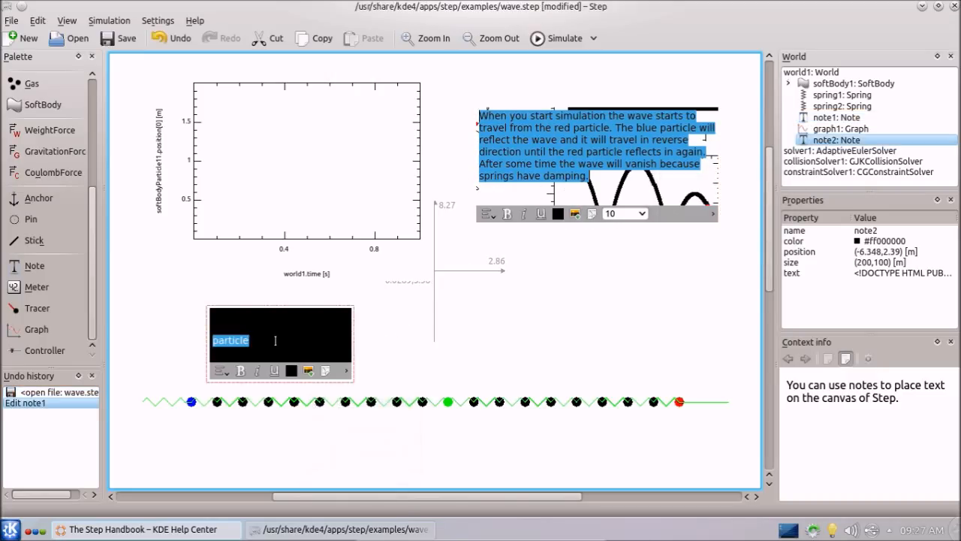
drag(276, 340, 187, 301)
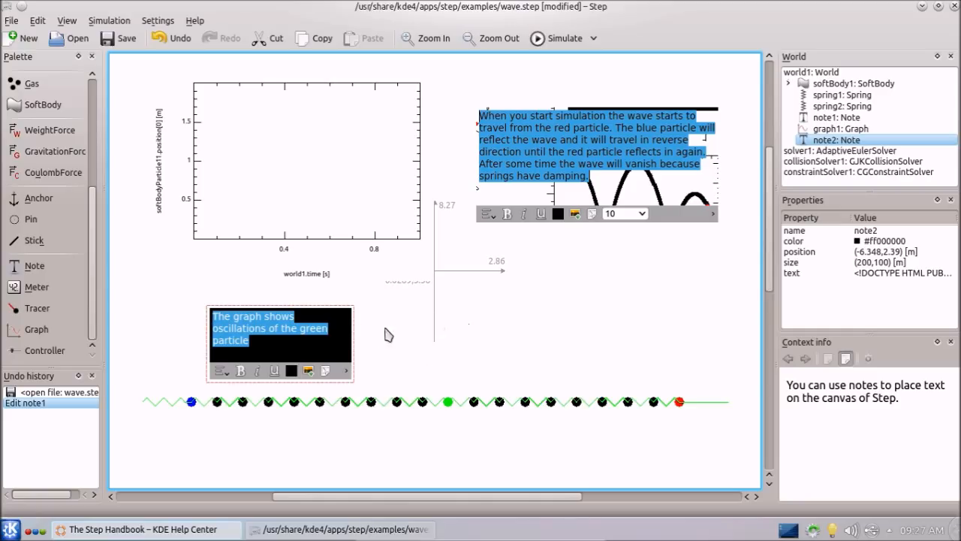
Delete both notes from the wave scene, the black one below the graph and the one about the wave's travel.
right_click(339, 379)
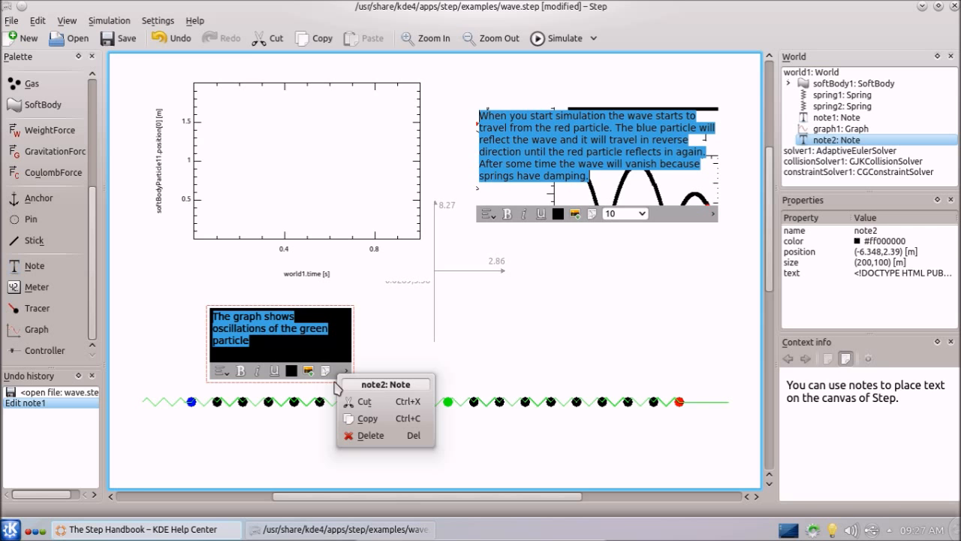
click(359, 436)
right_click(675, 217)
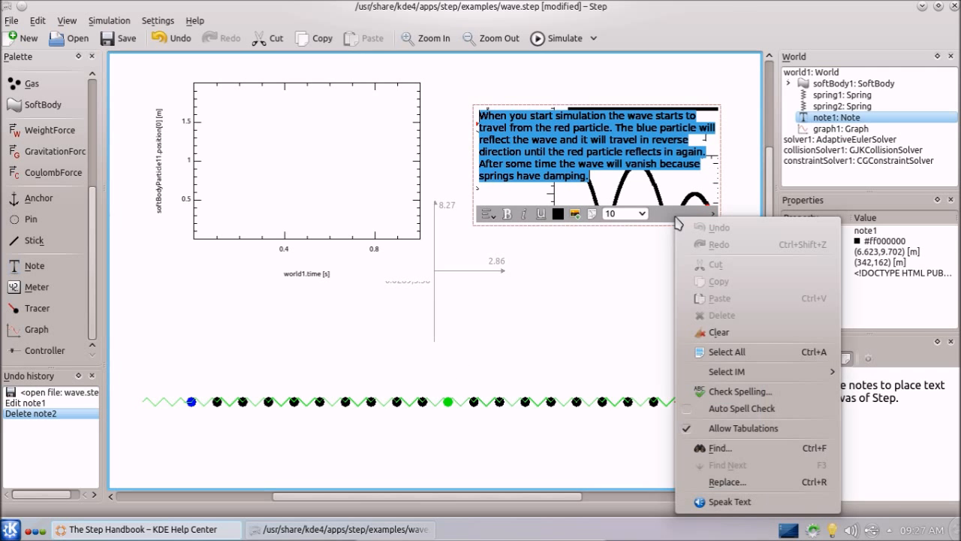
click(659, 210)
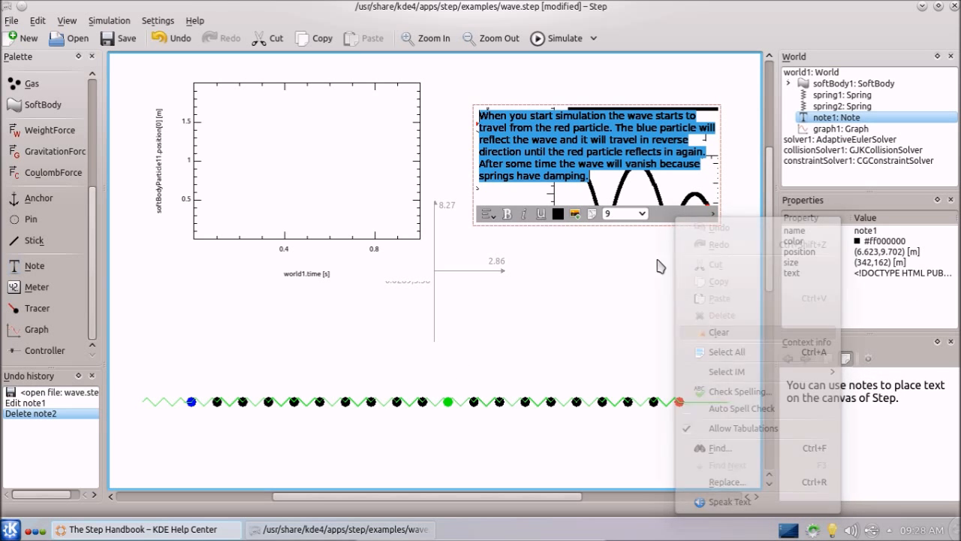
right_click(668, 214)
click(698, 275)
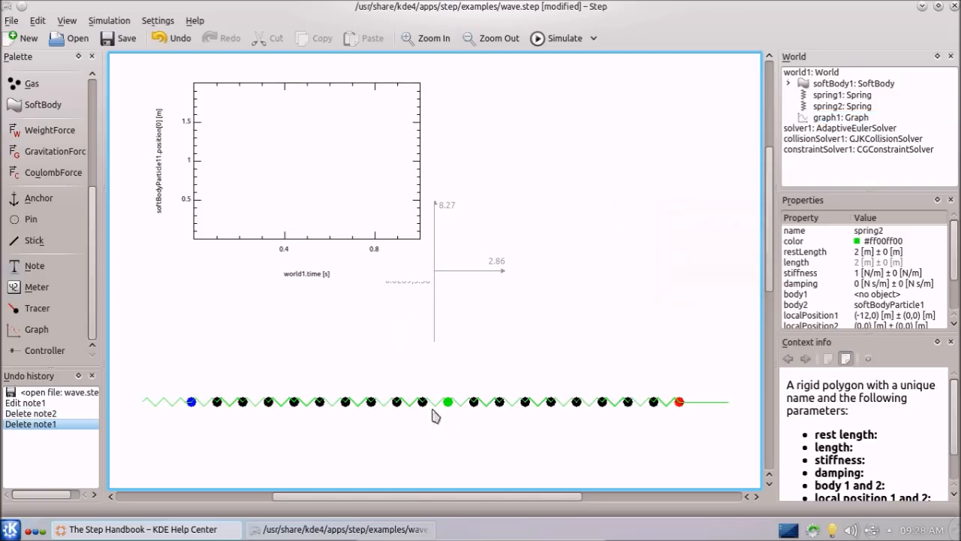
Run the wave simulation, raise its speed partway through, and stop it.
click(584, 42)
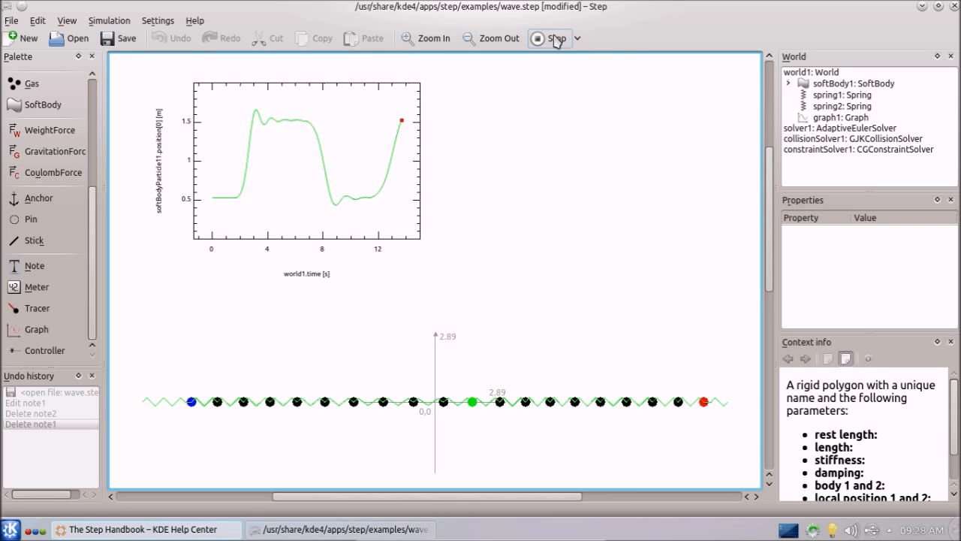
click(577, 38)
click(543, 130)
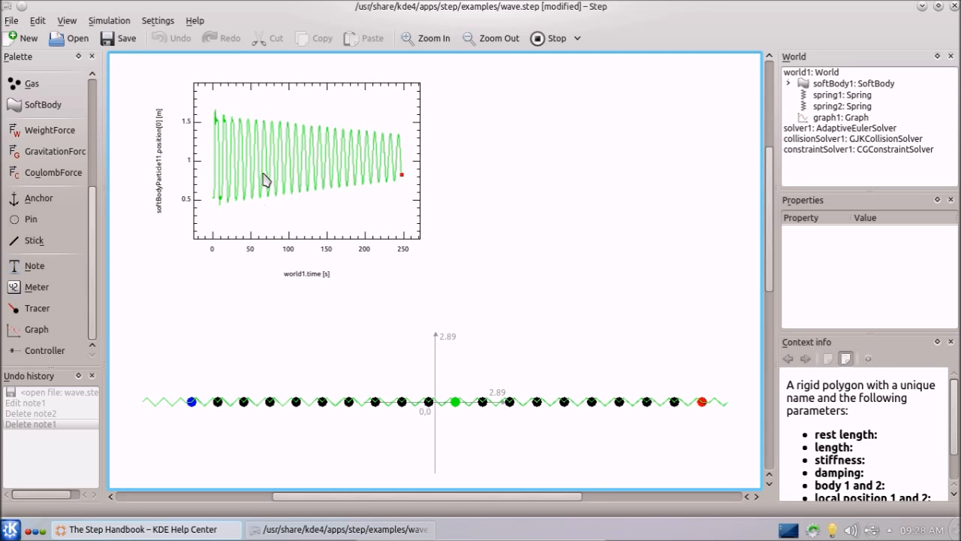
click(546, 45)
Examine the data sources and ranges in the wave graph's configuration, and close it without changes.
click(321, 150)
right_click(323, 149)
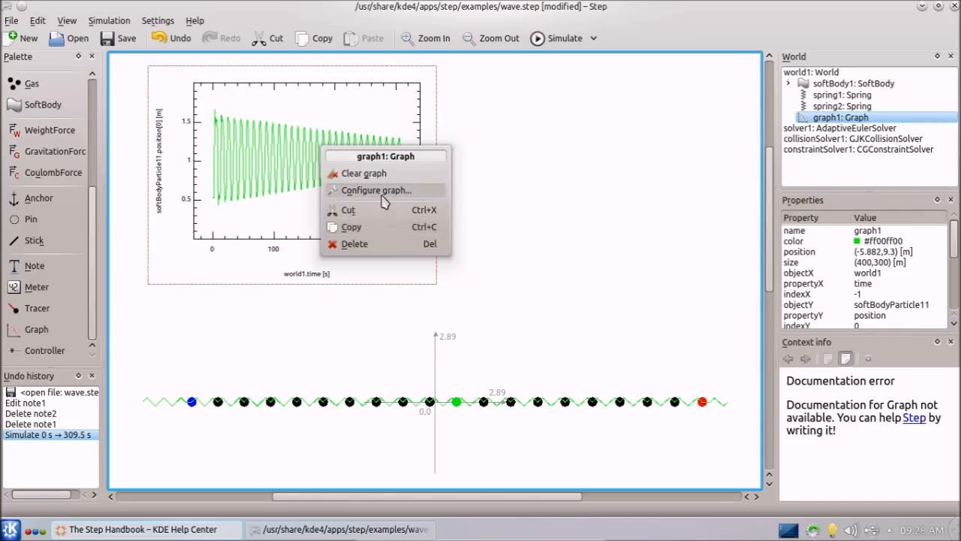
click(384, 199)
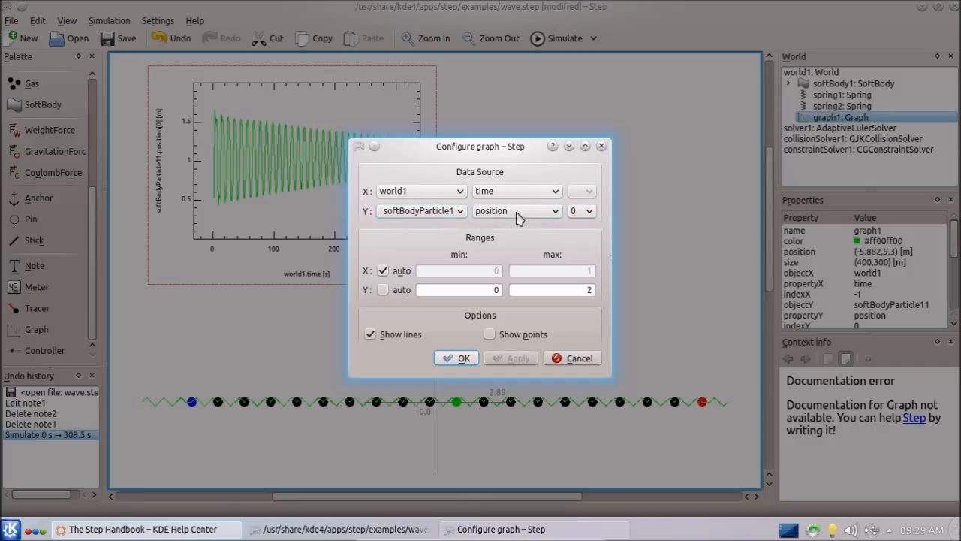
click(601, 146)
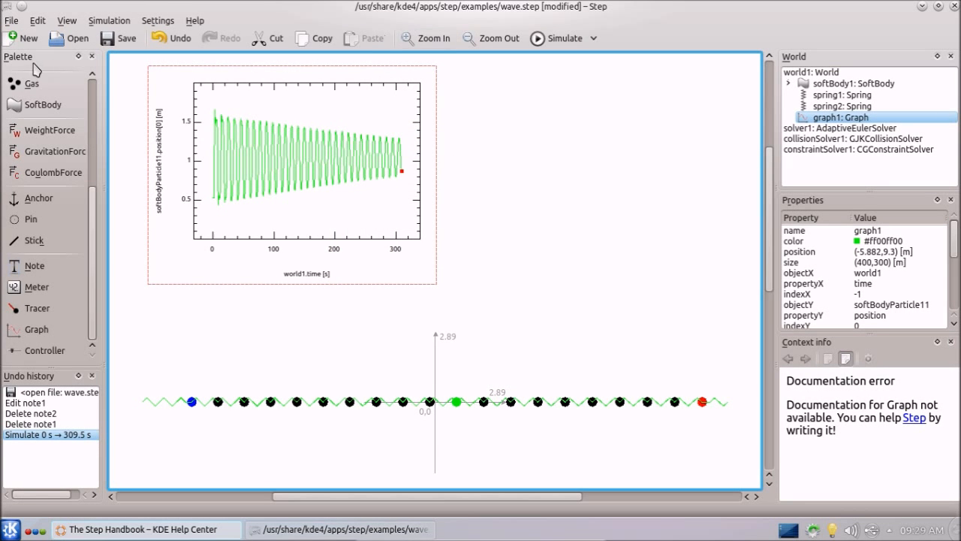
Open the bundled example doublependulum.step, discarding the current changes.
click(9, 24)
mouse_move(47, 147)
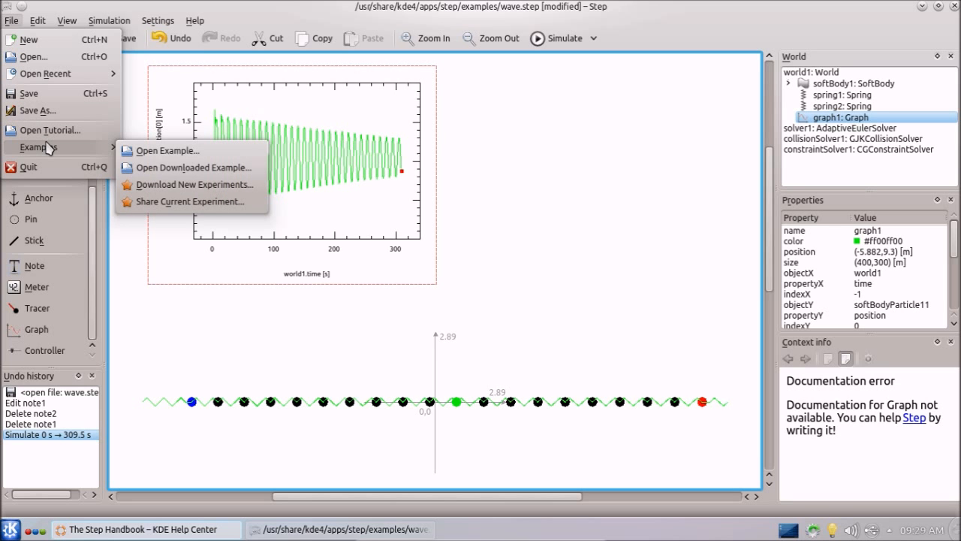
click(183, 156)
click(9, 23)
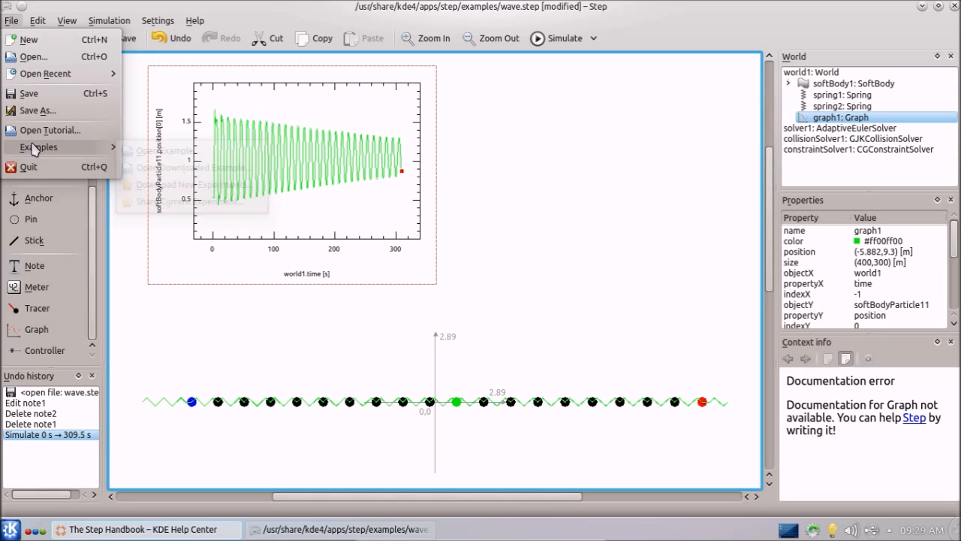
click(150, 151)
click(485, 292)
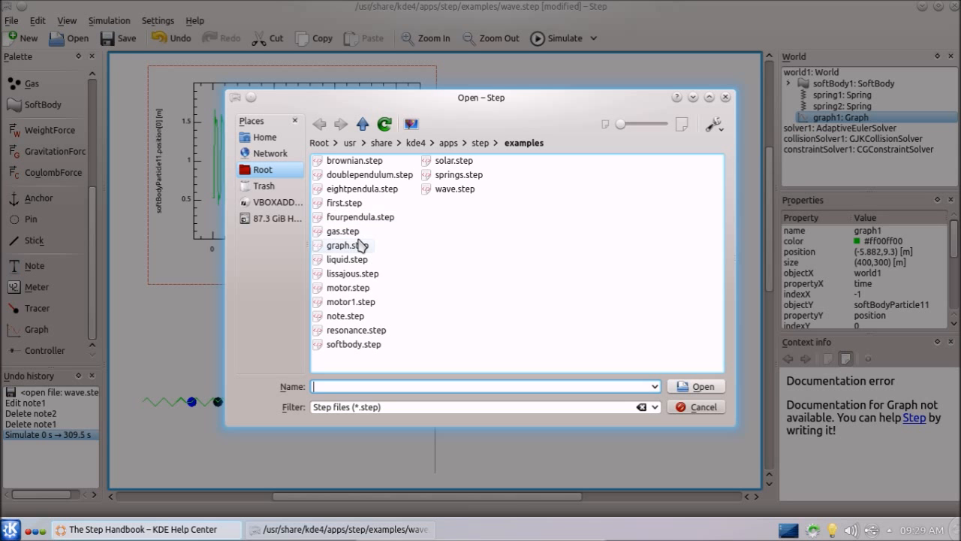
double_click(372, 175)
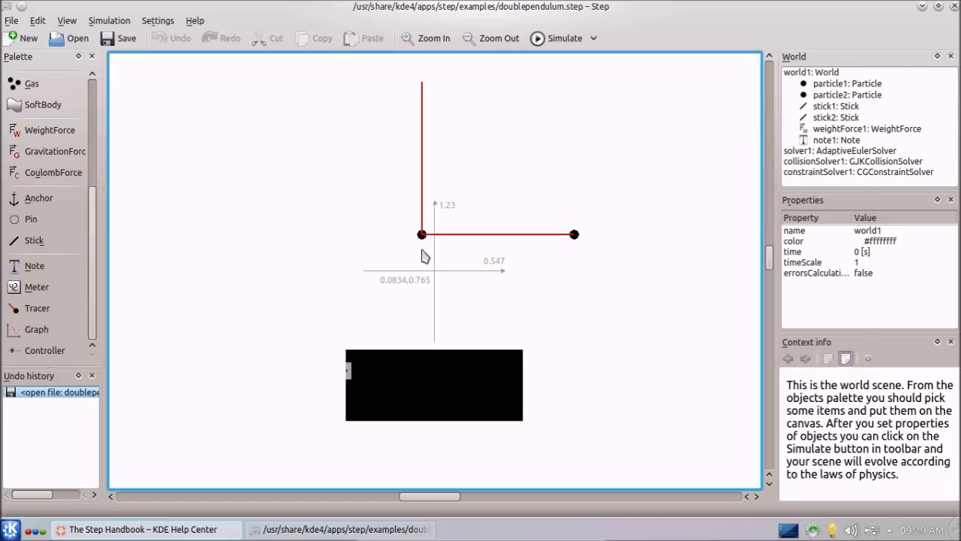
Delete the "Double pendulum example" note and run the simulation briefly.
triple_click(398, 368)
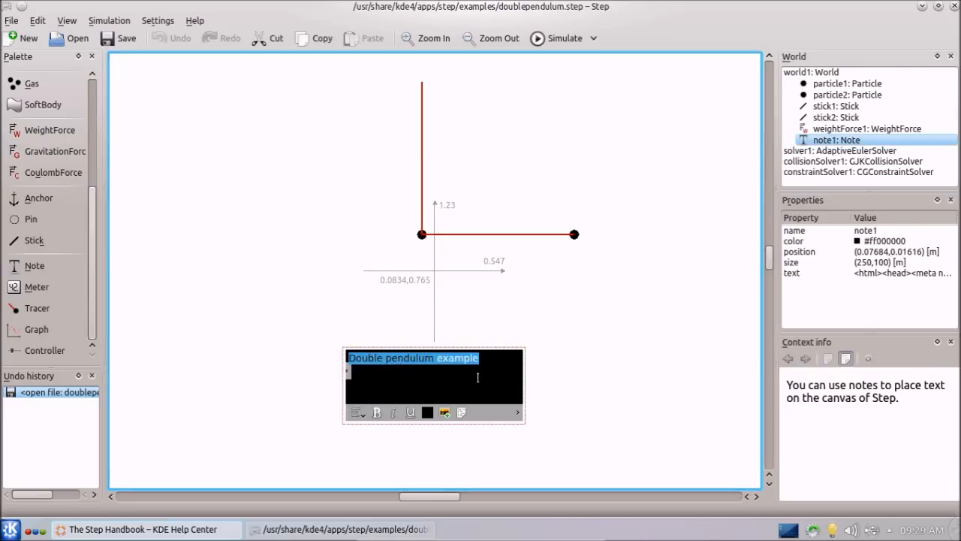
right_click(493, 421)
click(502, 478)
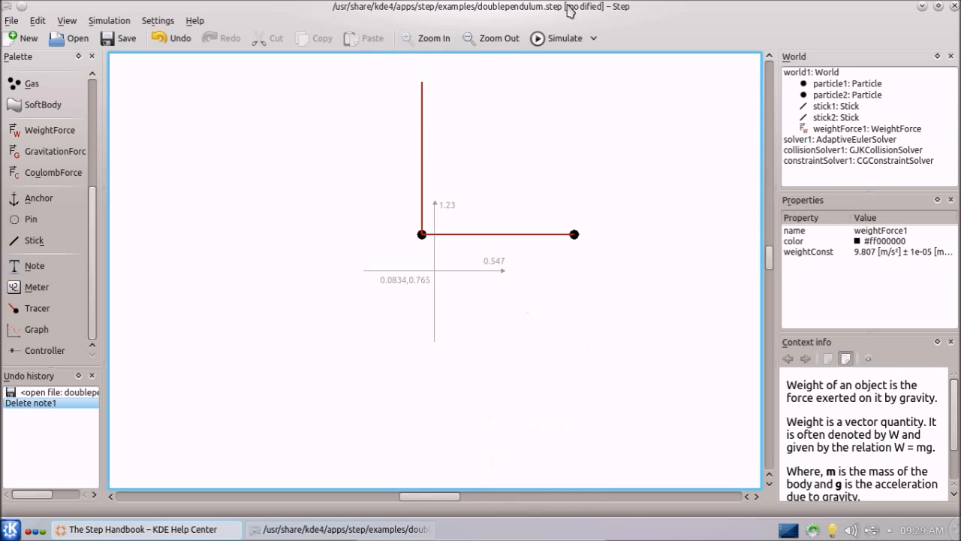
click(570, 37)
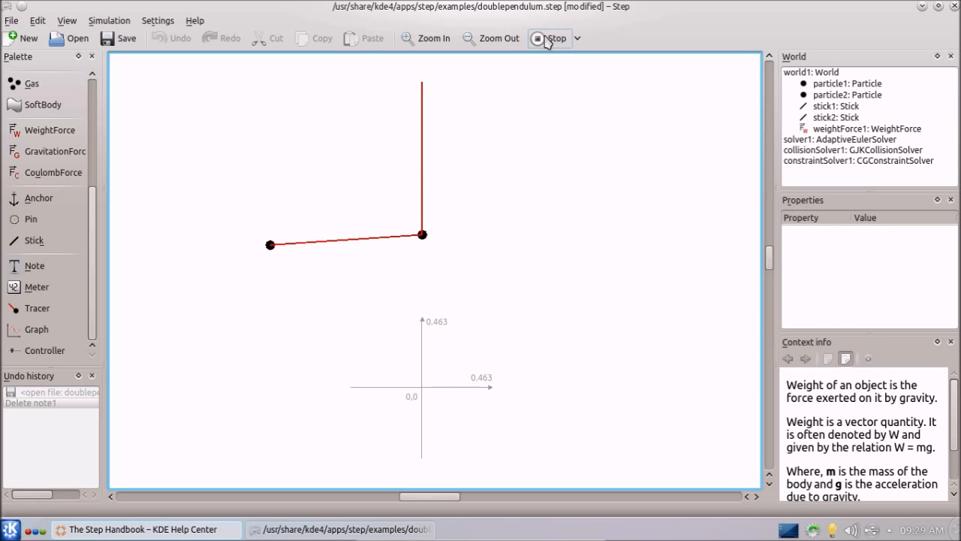
click(554, 37)
Inspect the properties of both pendulum sticks and of the weight force.
click(421, 150)
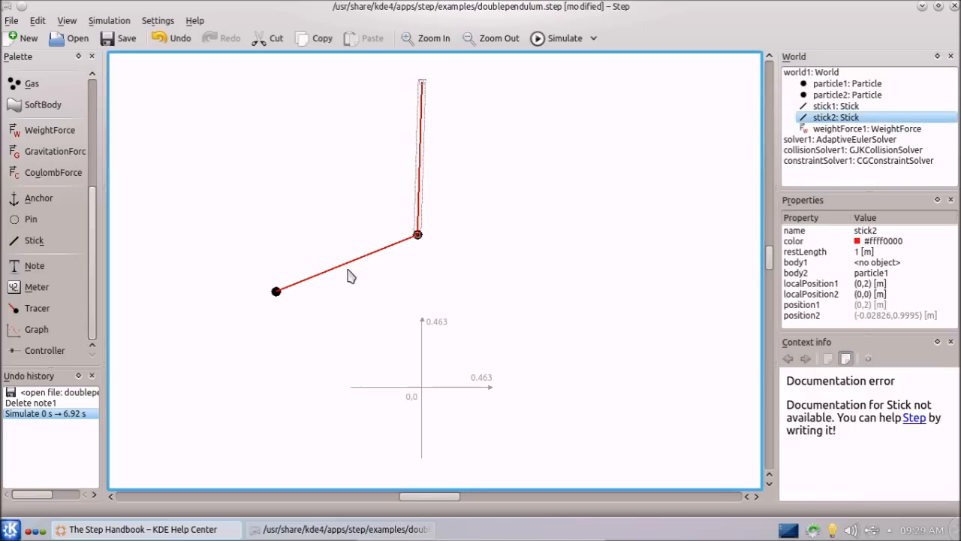
click(349, 264)
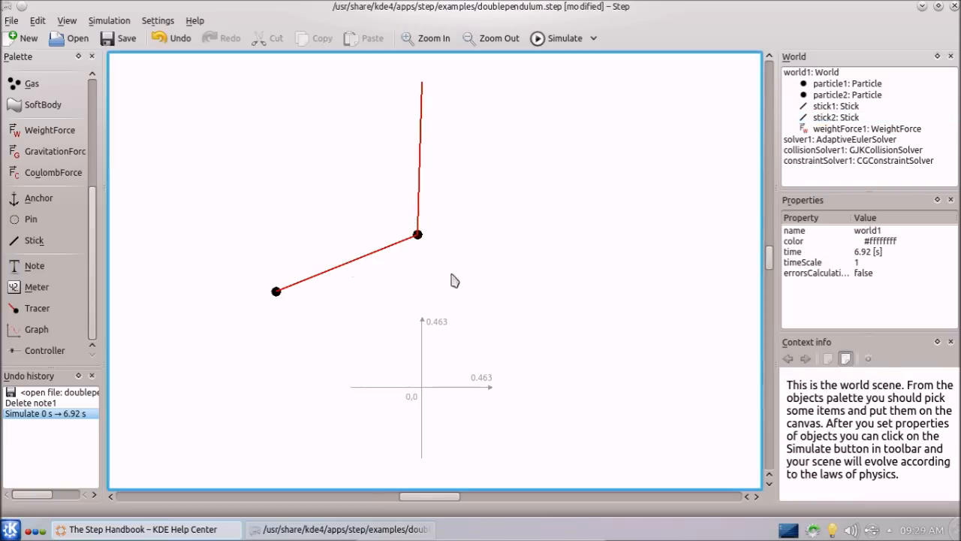
click(408, 244)
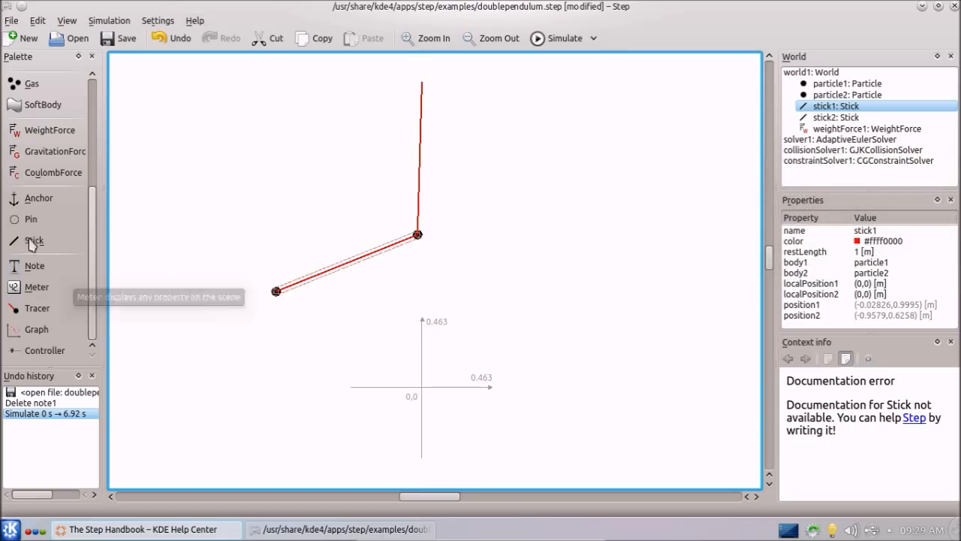
click(908, 128)
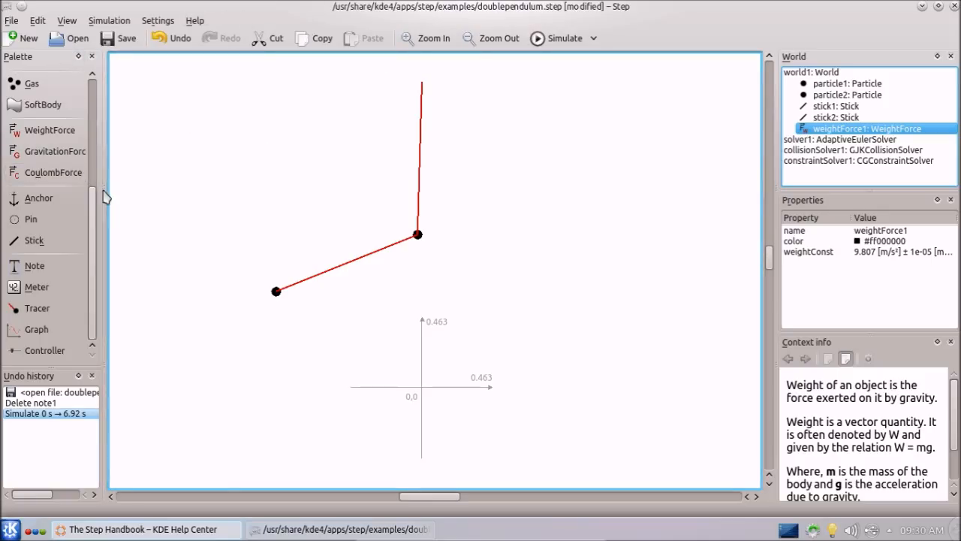
Widen the palette and undo history area slightly and view the cut-off part of the history entries.
drag(106, 192, 118, 199)
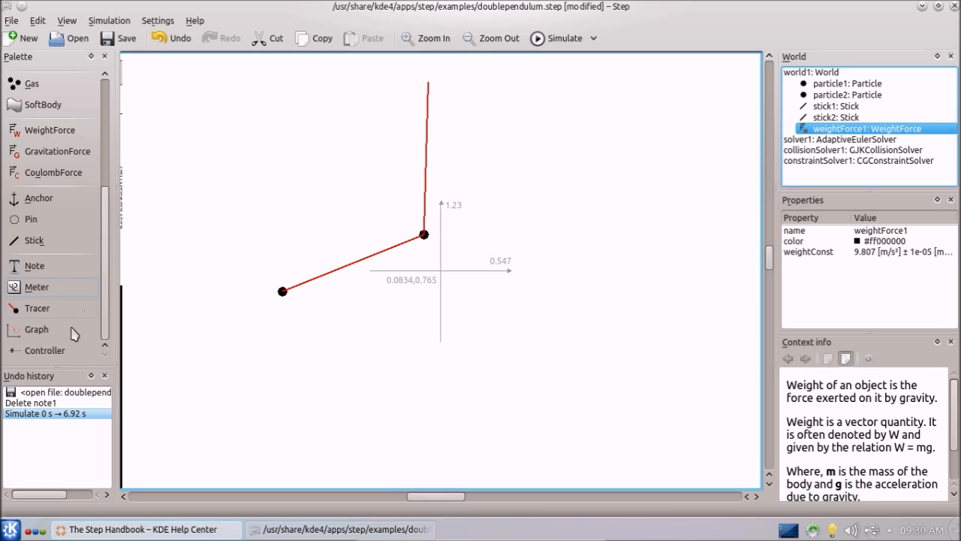
drag(60, 494, 75, 495)
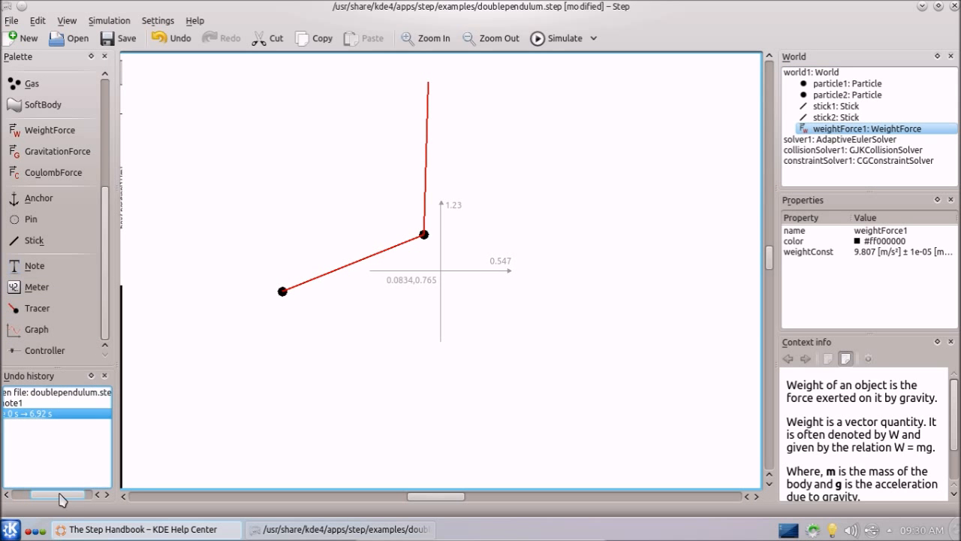